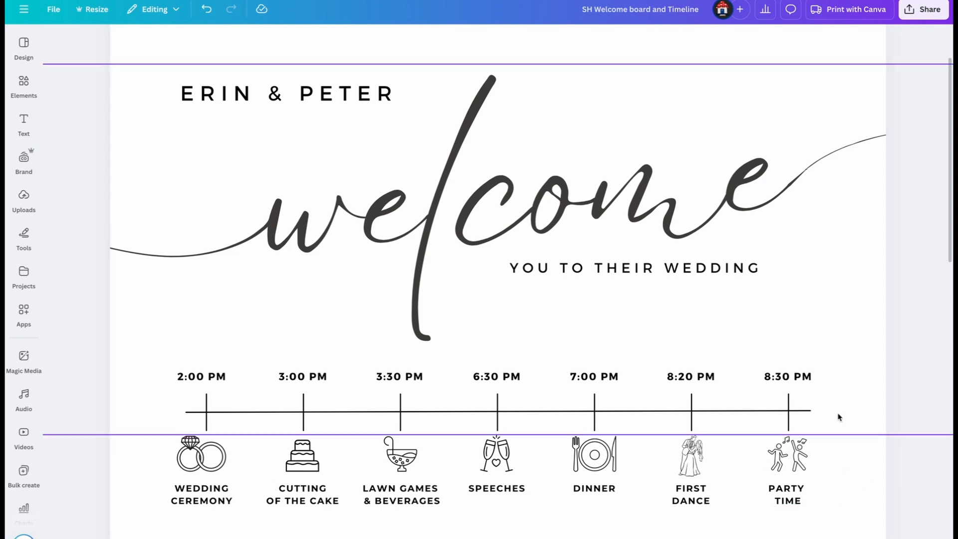
- Tighten the letter spacing of the large Eyesome Script welcome heading on page 2
{"action": "scroll", "coordinate": [824, 391], "scroll_direction": "down", "scroll_amount": 10}
{"action": "scroll", "coordinate": [840, 335], "scroll_direction": "up", "scroll_amount": 1}
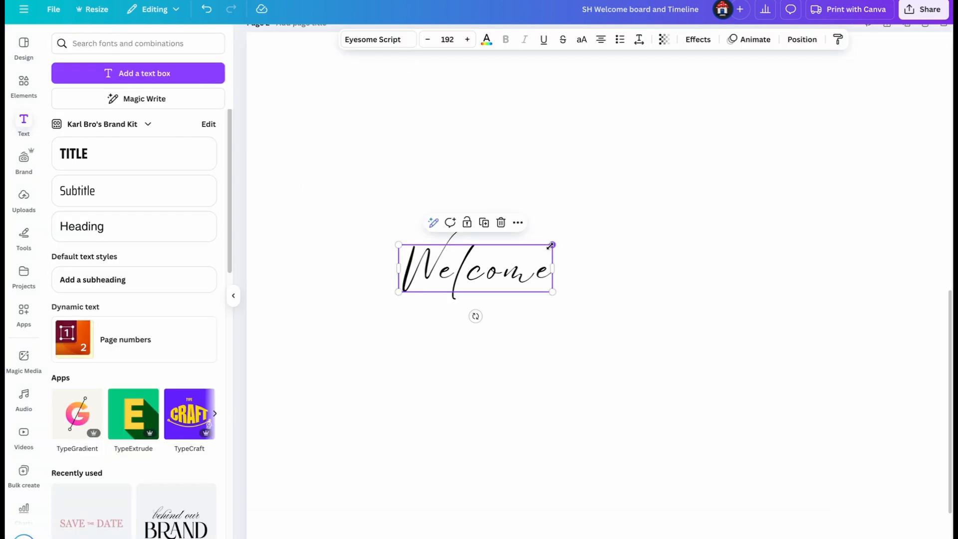
{"action": "left_click_drag", "start_coordinate": [552, 243], "coordinate": [818, 208]}
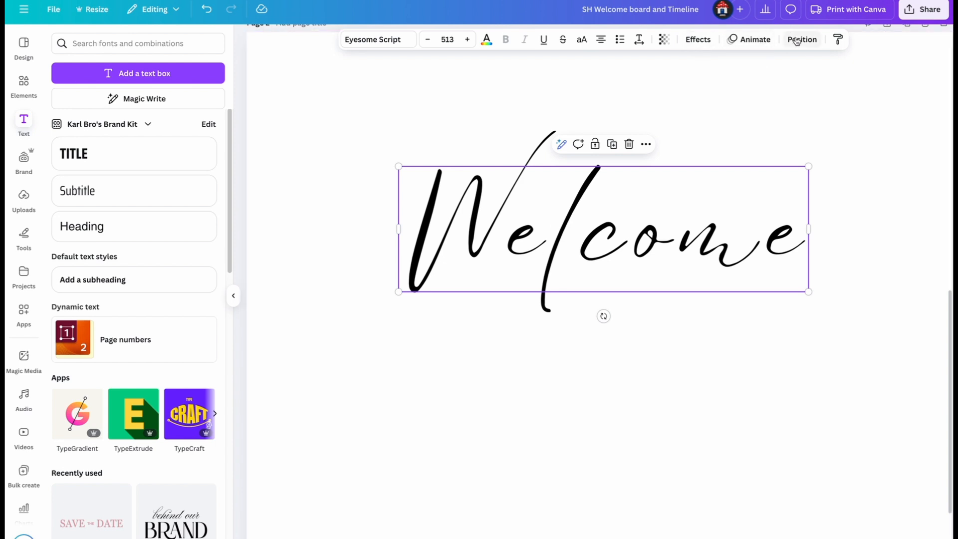
{"action": "left_click", "coordinate": [639, 40]}
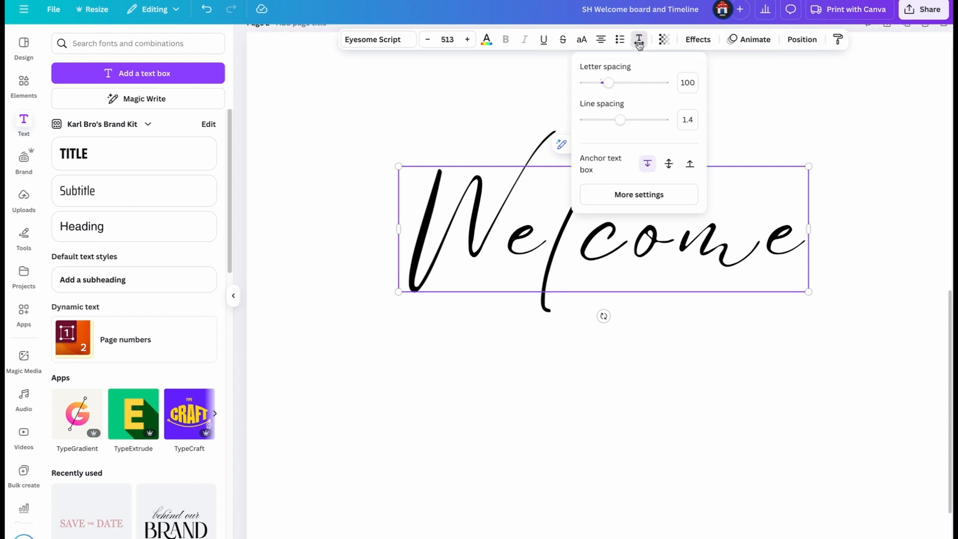
{"action": "left_click_drag", "start_coordinate": [619, 86], "coordinate": [603, 88]}
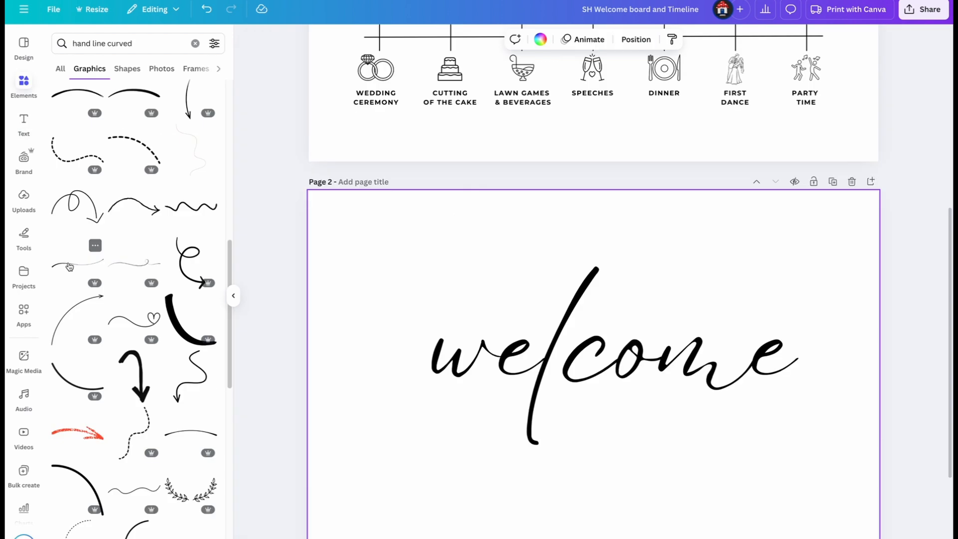
- Add curved hand-drawn line graphics and join them to the start and end of the welcome heading so they run to the page edges
{"action": "left_click", "coordinate": [69, 265]}
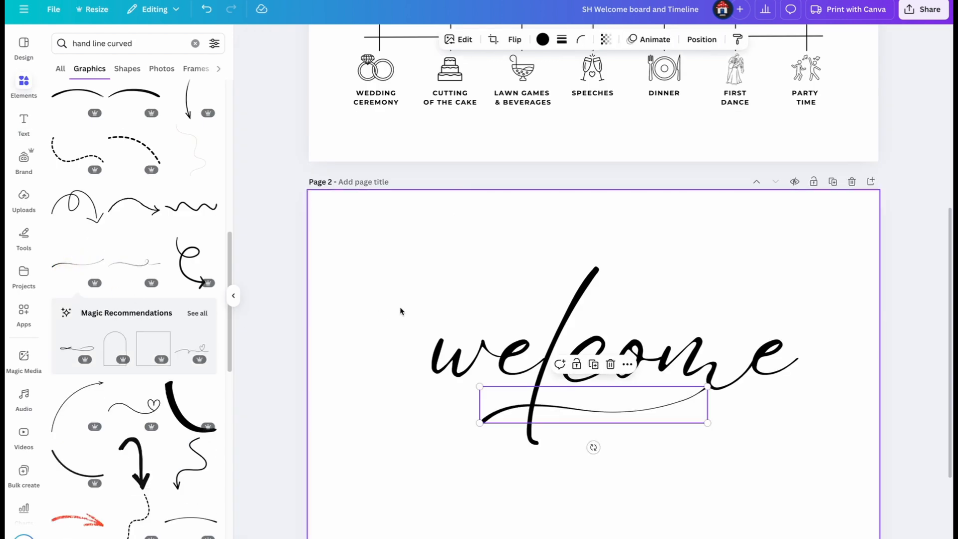
{"action": "left_click_drag", "start_coordinate": [547, 408], "coordinate": [556, 254]}
{"action": "left_click", "coordinate": [602, 209]}
{"action": "left_click_drag", "start_coordinate": [615, 268], "coordinate": [530, 250]}
{"action": "left_click_drag", "start_coordinate": [525, 285], "coordinate": [883, 338]}
{"action": "left_click_drag", "start_coordinate": [853, 371], "coordinate": [852, 371]}
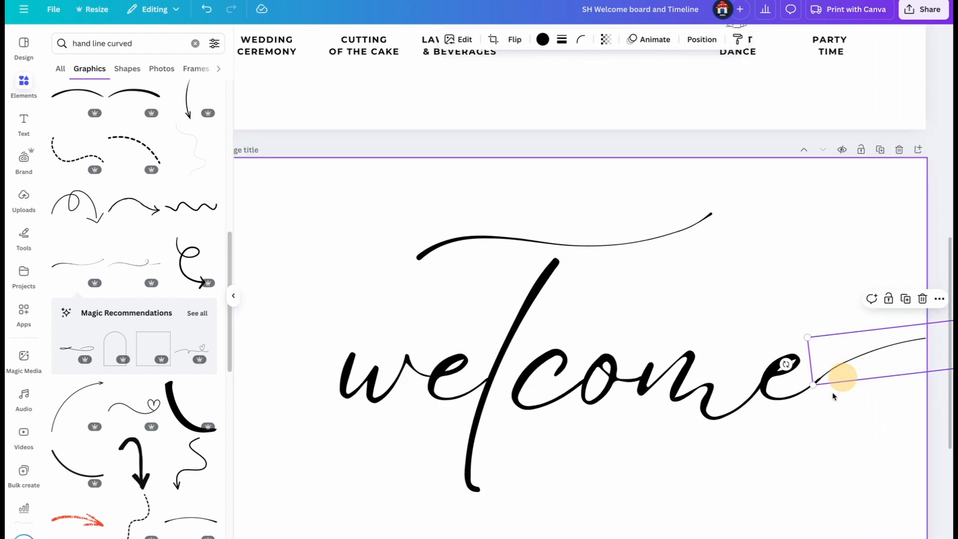
{"action": "left_click", "coordinate": [868, 359]}
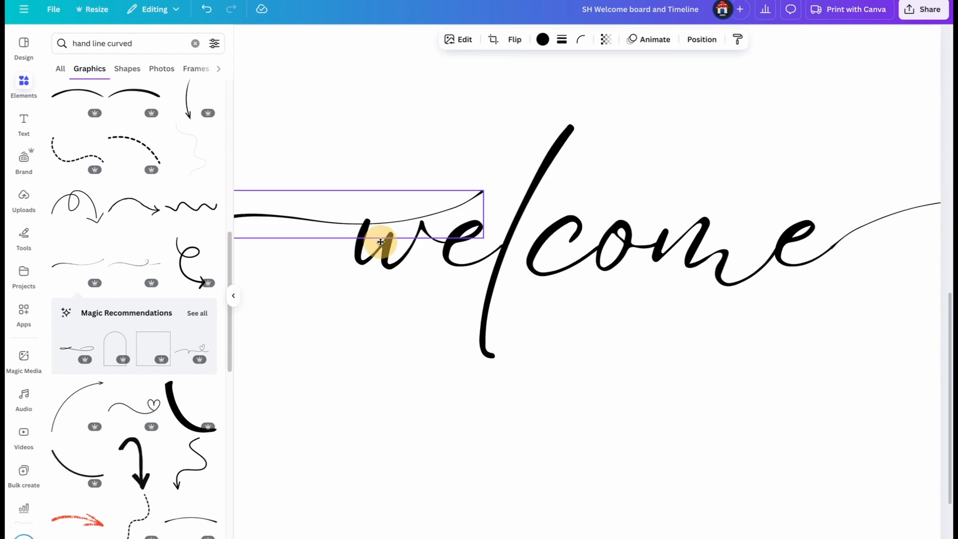
{"action": "left_click_drag", "start_coordinate": [380, 242], "coordinate": [309, 248]}
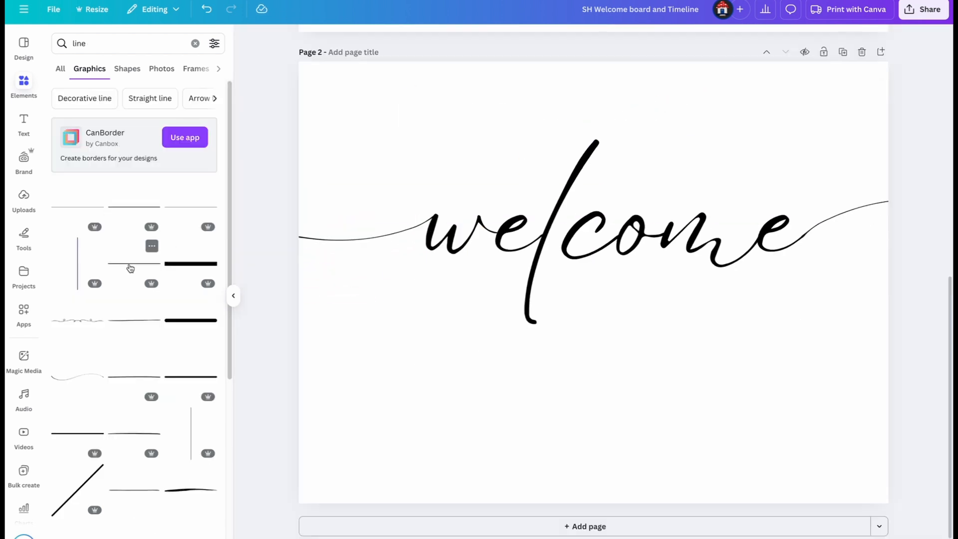
- Add straight line graphics to form a horizontal timeline with vertical tick marks below the welcome heading
{"action": "left_click", "coordinate": [130, 269]}
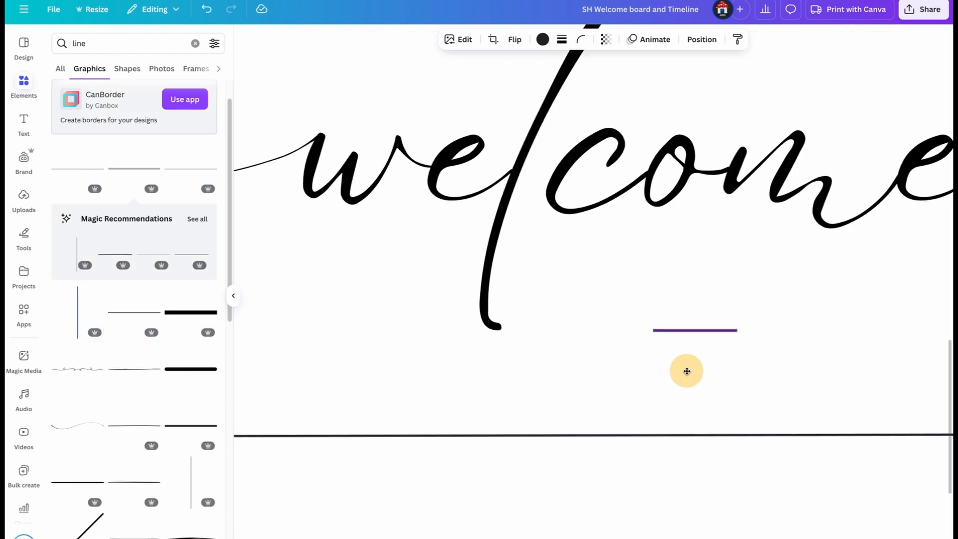
{"action": "left_click_drag", "start_coordinate": [687, 369], "coordinate": [467, 377]}
{"action": "left_click_drag", "start_coordinate": [467, 377], "coordinate": [468, 376]}
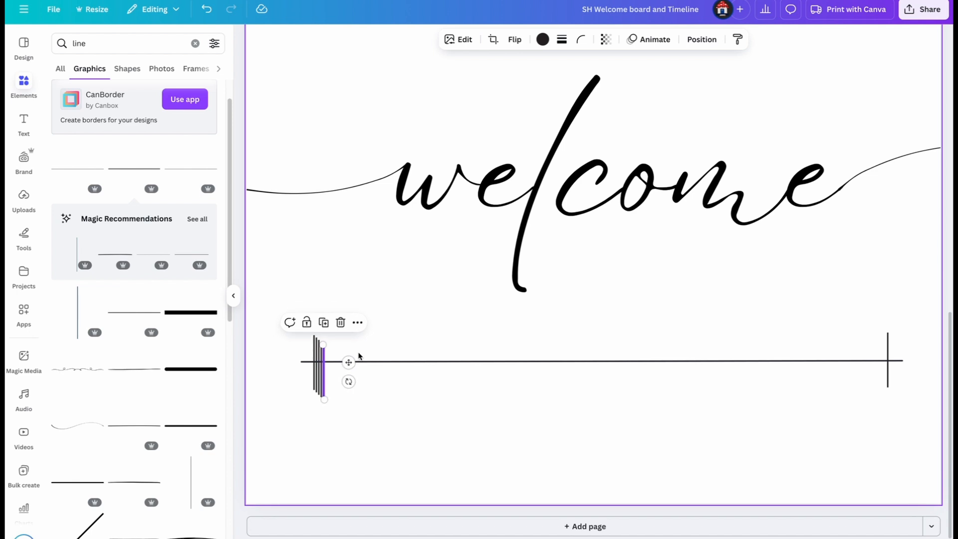
- Spread the duplicated vertical tick marks out along the timeline between its two end ticks
{"action": "left_click_drag", "start_coordinate": [337, 344], "coordinate": [853, 337]}
{"action": "left_click_drag", "start_coordinate": [327, 353], "coordinate": [776, 343]}
{"action": "left_click_drag", "start_coordinate": [321, 350], "coordinate": [373, 351]}
{"action": "left_click_drag", "start_coordinate": [635, 345], "coordinate": [635, 344]}
{"action": "left_click_drag", "start_coordinate": [323, 349], "coordinate": [509, 344]}
{"action": "left_click_drag", "start_coordinate": [318, 348], "coordinate": [408, 342]}
- Space all seven timeline tick marks evenly and line them up with Tidy up
{"action": "left_click_drag", "start_coordinate": [914, 326], "coordinate": [279, 344]}
{"action": "left_click", "coordinate": [669, 39]}
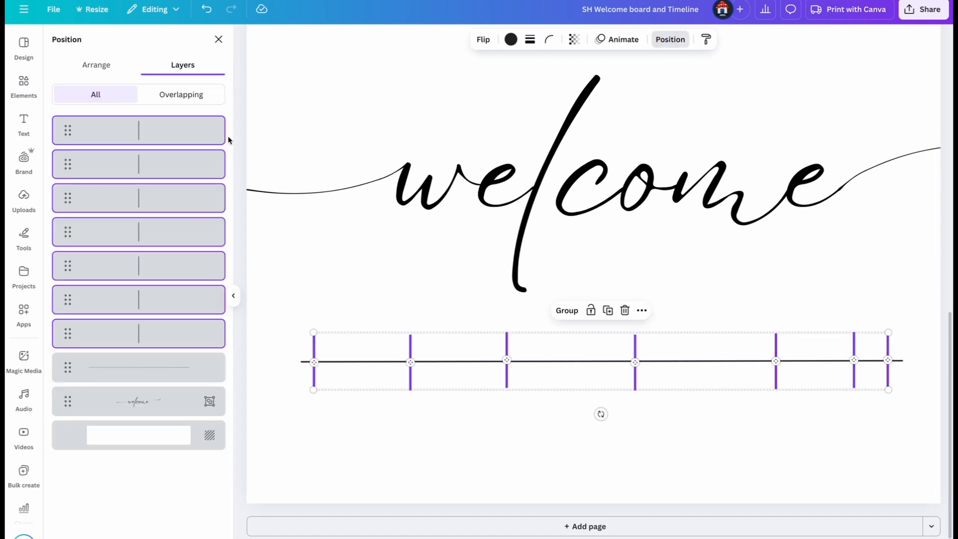
{"action": "left_click", "coordinate": [102, 299]}
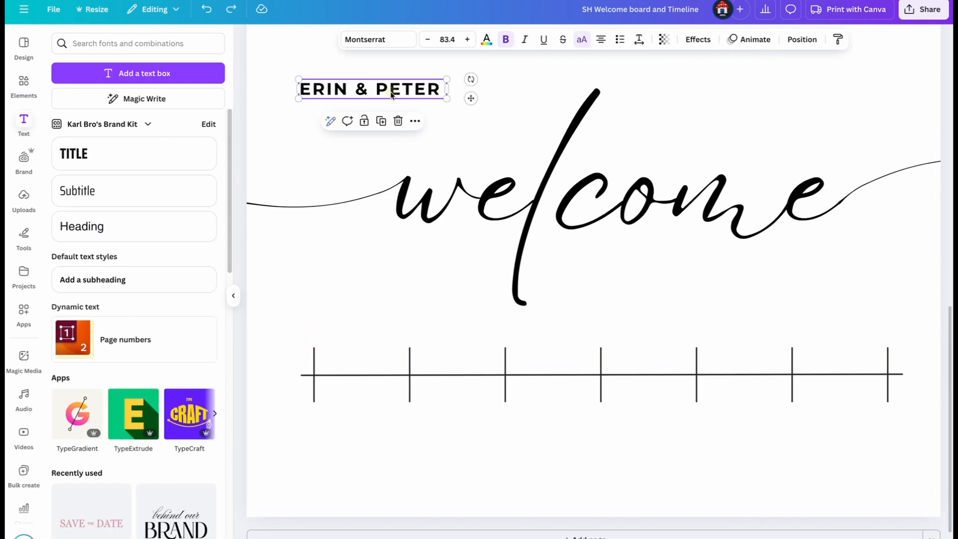
- Copy the couple's names text as TO OUR WEDDING, shrink it to font size 61.7 and place it below the welcome heading
{"action": "left_click_drag", "start_coordinate": [390, 91], "coordinate": [408, 105]}
{"action": "key", "text": "ctrl+c"}
{"action": "key", "text": "ctrl+v"}
{"action": "key", "text": "Return"}
{"action": "type", "text": "TO OUR"}
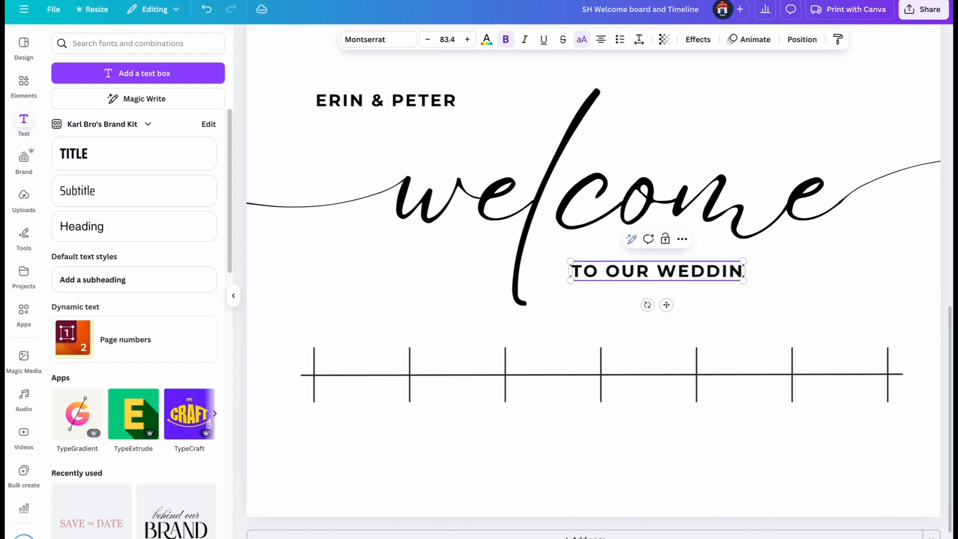
{"action": "left_click_drag", "start_coordinate": [750, 280], "coordinate": [703, 274]}
{"action": "left_click", "coordinate": [659, 469]}
- Copy the TO OUR WEDDING text to the first tick mark and change it to 2:00
{"action": "left_click_drag", "start_coordinate": [671, 269], "coordinate": [373, 417]}
{"action": "left_click", "coordinate": [651, 278]}
{"action": "left_click", "coordinate": [695, 246]}
{"action": "double_click", "coordinate": [365, 416]}
{"action": "type", "text": "2:00"}
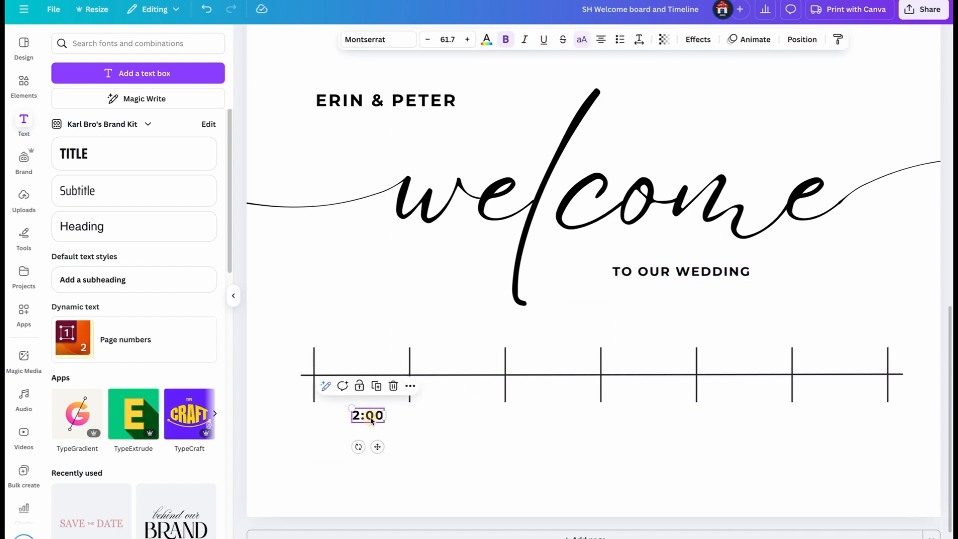
{"action": "left_click_drag", "start_coordinate": [369, 416], "coordinate": [316, 455]}
{"action": "left_click_drag", "start_coordinate": [322, 418], "coordinate": [320, 416]}
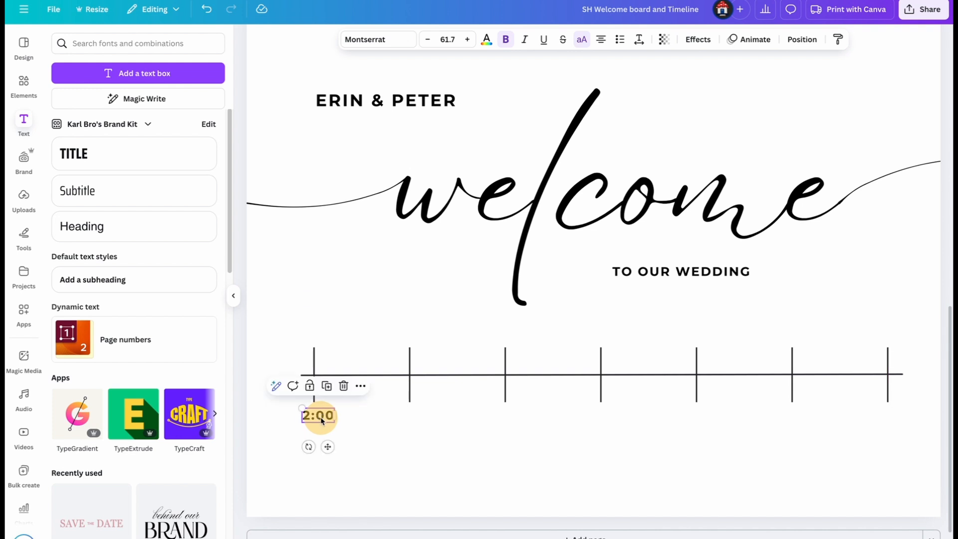
- Duplicate the 2:00 label and place one copy beneath each of the remaining timeline tick marks
{"action": "left_click", "coordinate": [326, 386]}
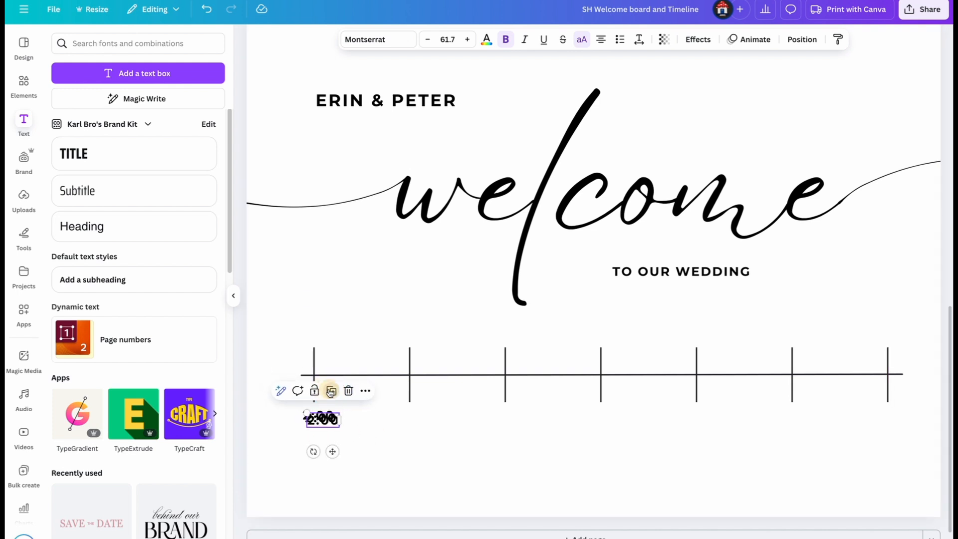
{"action": "left_click_drag", "start_coordinate": [339, 437], "coordinate": [894, 416]}
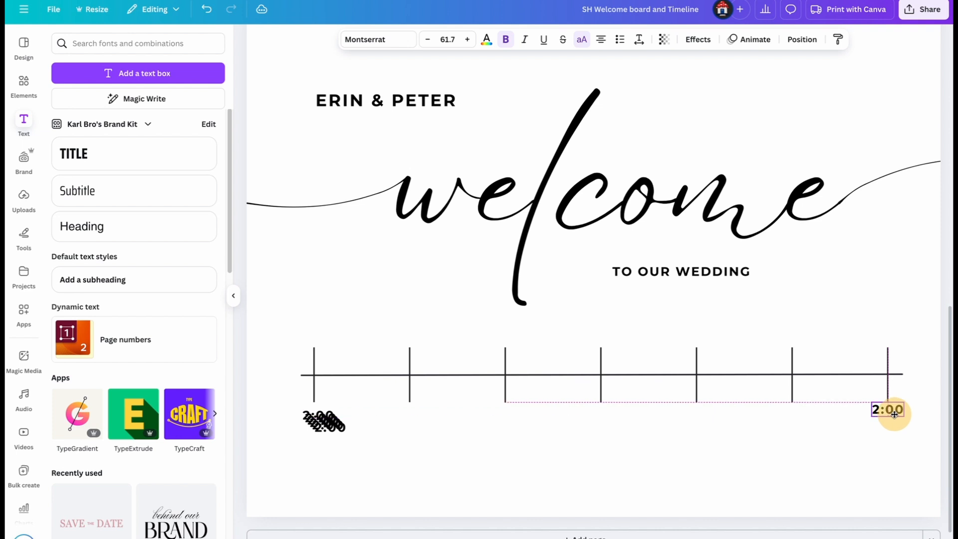
{"action": "left_click", "coordinate": [330, 425]}
{"action": "left_click_drag", "start_coordinate": [329, 425], "coordinate": [410, 416]}
{"action": "left_click_drag", "start_coordinate": [344, 422], "coordinate": [606, 418]}
- Change the time label at the second tick mark to 3:00
{"action": "left_click", "coordinate": [410, 419]}
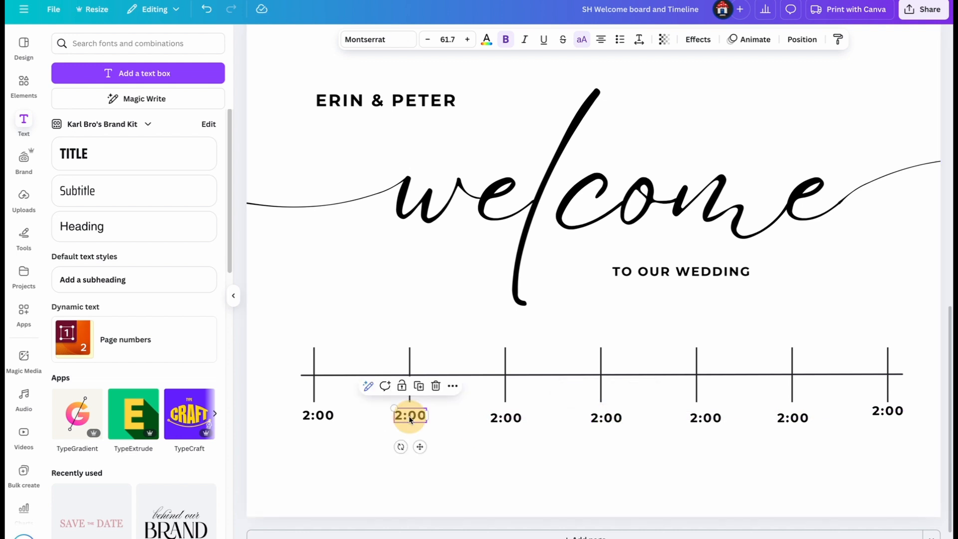
{"action": "left_click_drag", "start_coordinate": [404, 417], "coordinate": [396, 416]}
{"action": "type", "text": "3"}
{"action": "double_click", "coordinate": [496, 419]}
{"action": "left_click", "coordinate": [496, 419]}
- Move all seven time labels together from below the timeline to just above the tick marks
{"action": "scroll", "coordinate": [699, 449], "scroll_direction": "up", "scroll_amount": 1}
{"action": "left_click_drag", "start_coordinate": [920, 470], "coordinate": [270, 505]}
{"action": "left_click_drag", "start_coordinate": [319, 480], "coordinate": [315, 398]}
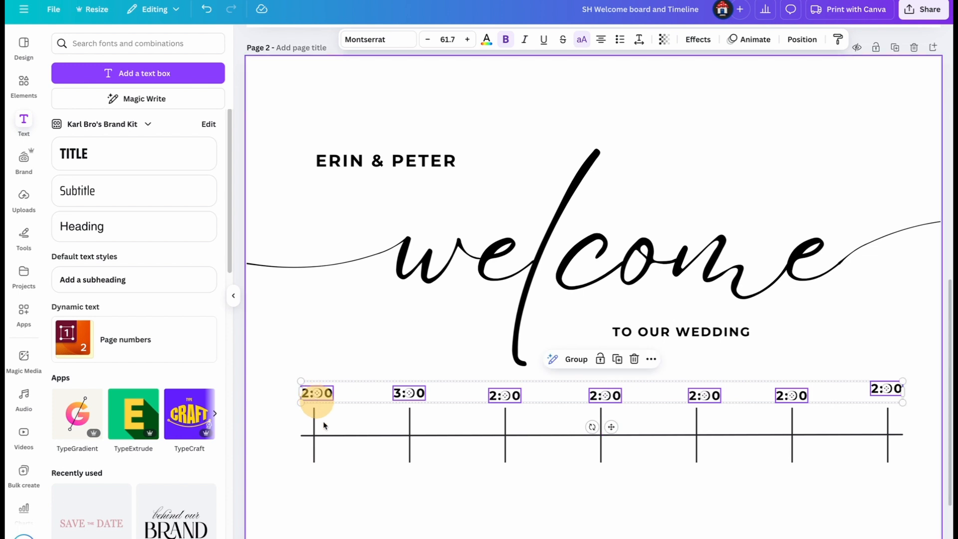
{"action": "left_click", "coordinate": [365, 501]}
- Change the third time label to 3:30 and the fourth to 6:30
{"action": "left_click", "coordinate": [498, 395]}
{"action": "key", "text": "Right"}
{"action": "key", "text": "BackSpace"}
{"action": "type", "text": "3"}
{"action": "left_click", "coordinate": [597, 395]}
{"action": "scroll", "coordinate": [596, 379], "scroll_direction": "down", "scroll_amount": 2}
{"action": "double_click", "coordinate": [594, 320]}
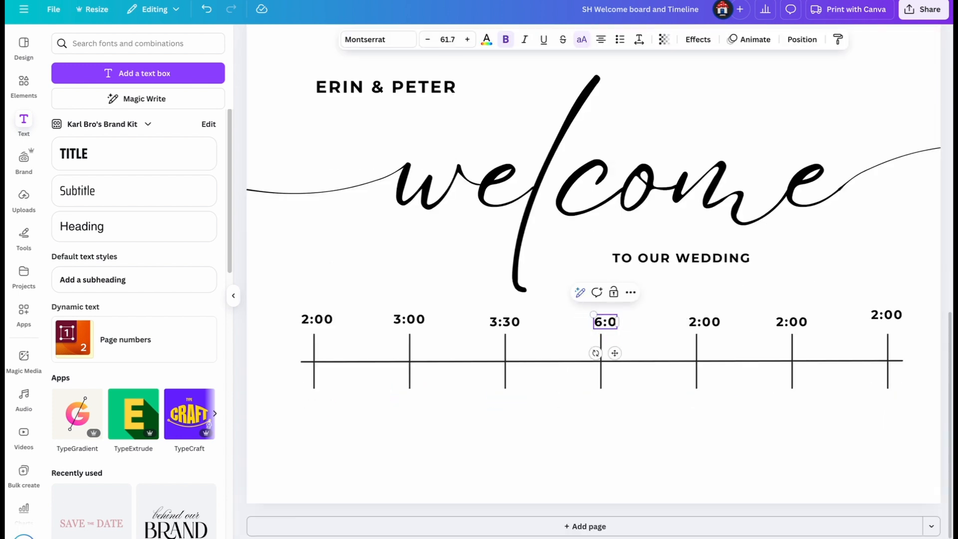
{"action": "type", "text": "3"}
- Change the last three time labels to 7:00, 8:20 and 8:30
{"action": "left_click", "coordinate": [701, 322]}
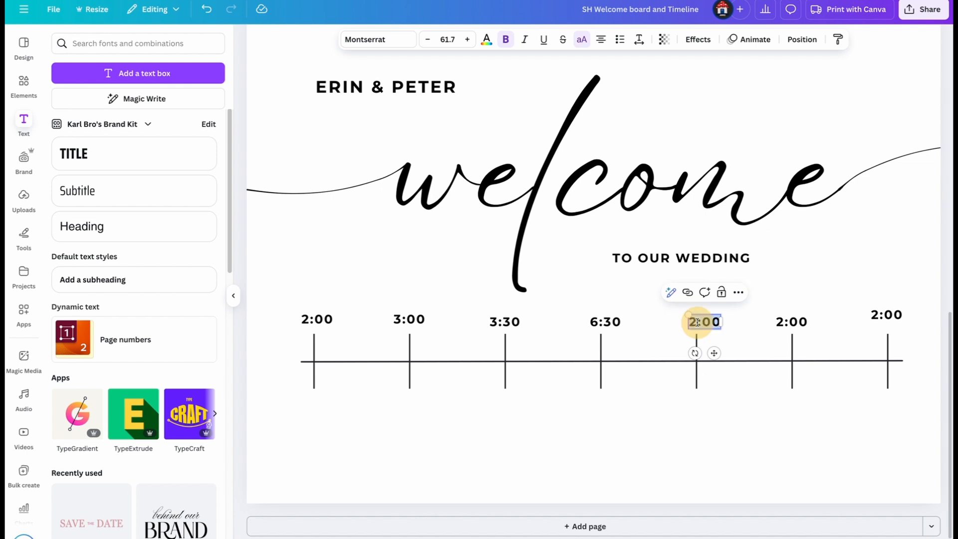
{"action": "type", "text": "7"}
{"action": "left_click", "coordinate": [781, 323]}
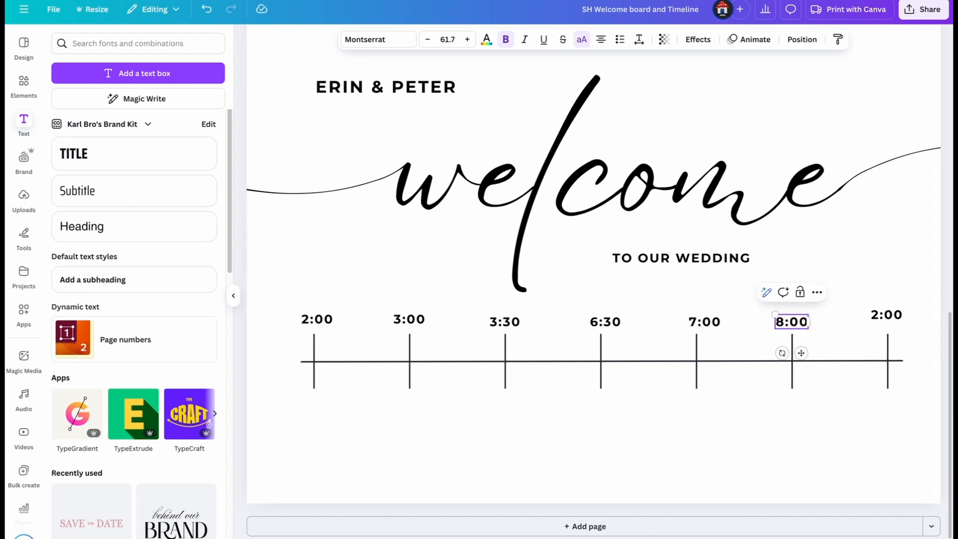
{"action": "left_click", "coordinate": [884, 318]}
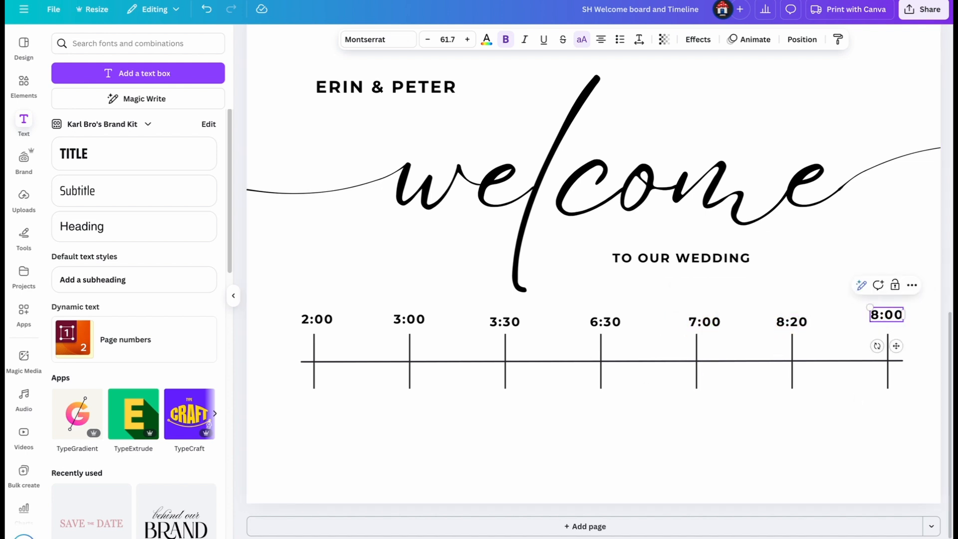
{"action": "type", "text": "3"}
{"action": "left_click", "coordinate": [678, 445]}
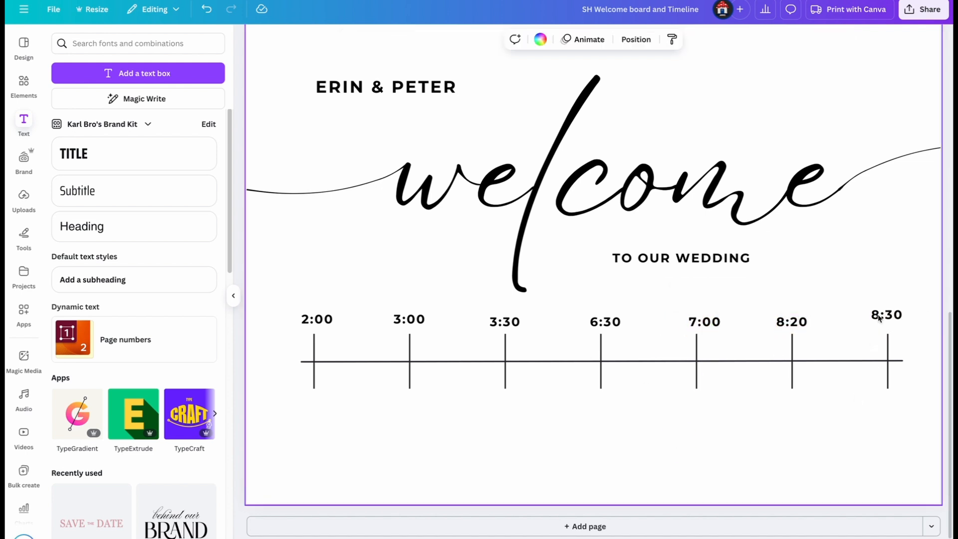
- Align all seven time labels with each other at the same height above the timeline
{"action": "left_click", "coordinate": [333, 325]}
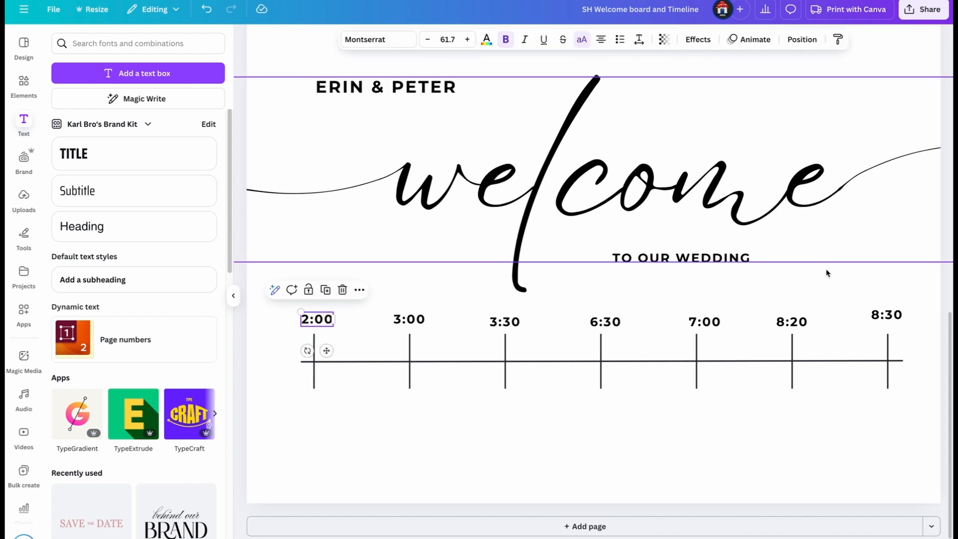
{"action": "left_click_drag", "start_coordinate": [920, 305], "coordinate": [322, 324]}
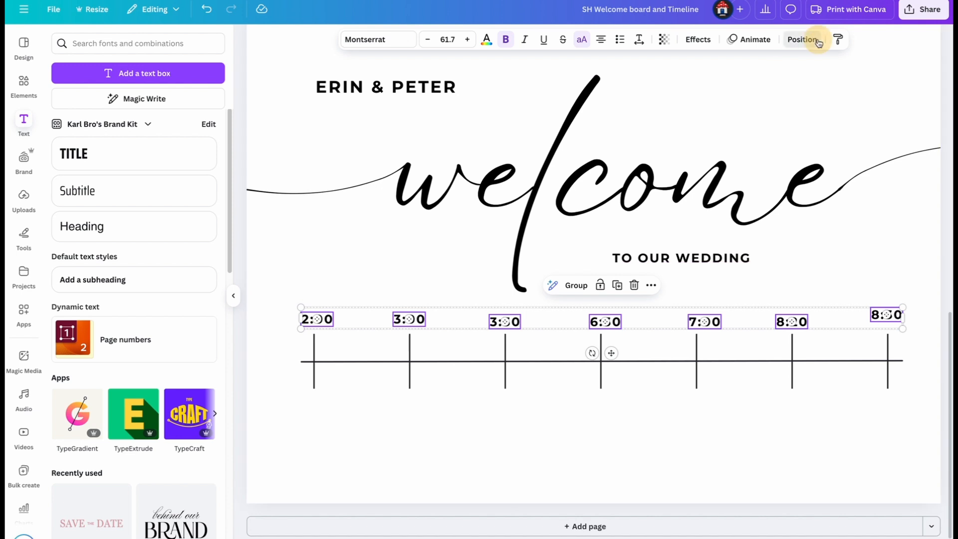
{"action": "left_click", "coordinate": [801, 39]}
{"action": "left_click", "coordinate": [98, 70]}
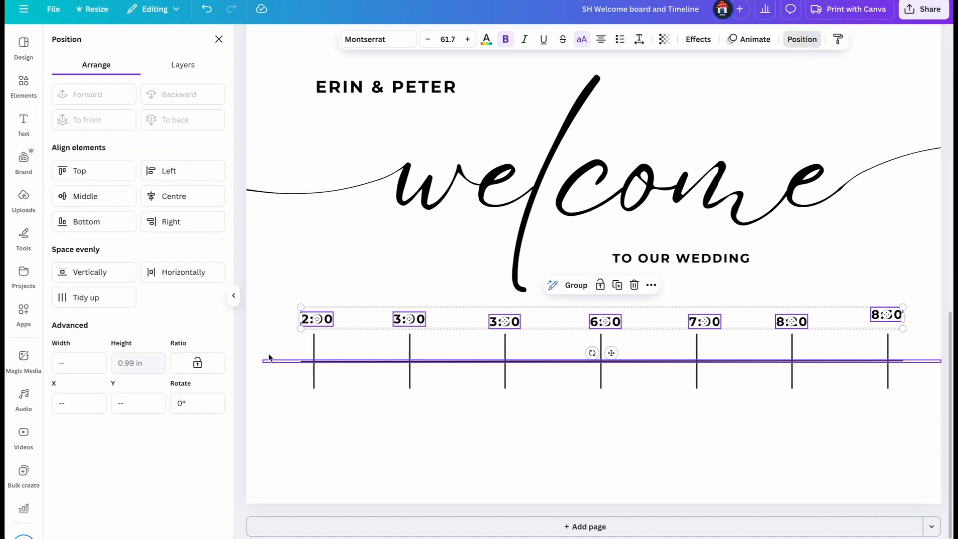
{"action": "left_click", "coordinate": [103, 179]}
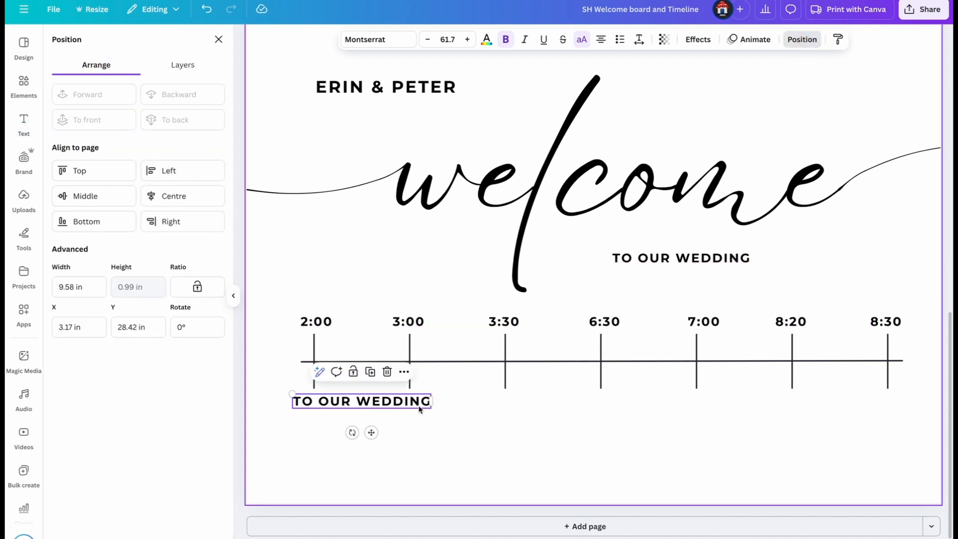
- Shrink the copied TO OUR WEDDING text below the timeline, change it to WEDDING CEREMONY and move it near the first tick mark
{"action": "left_click_drag", "start_coordinate": [431, 402], "coordinate": [373, 401]}
{"action": "double_click", "coordinate": [360, 456]}
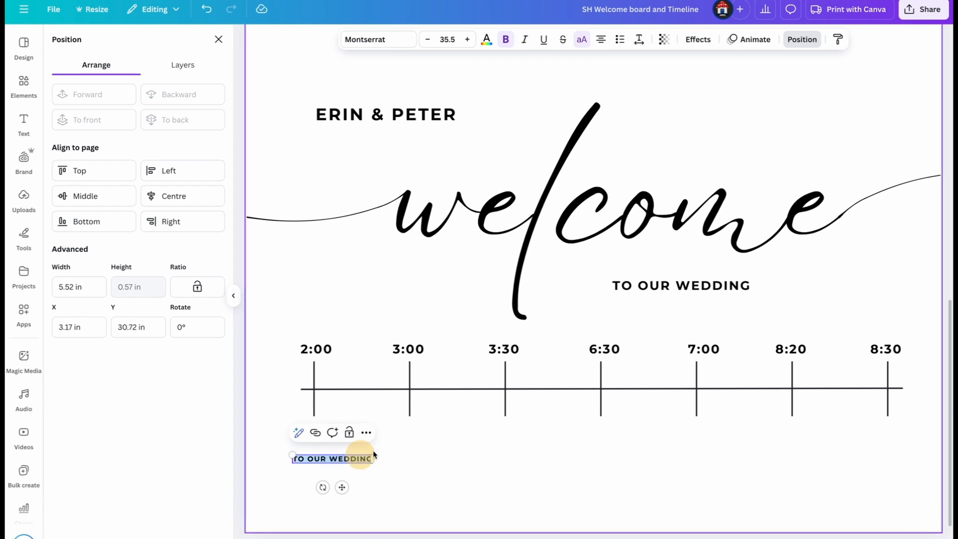
{"action": "type", "text": "WEDDING CEREMONY"}
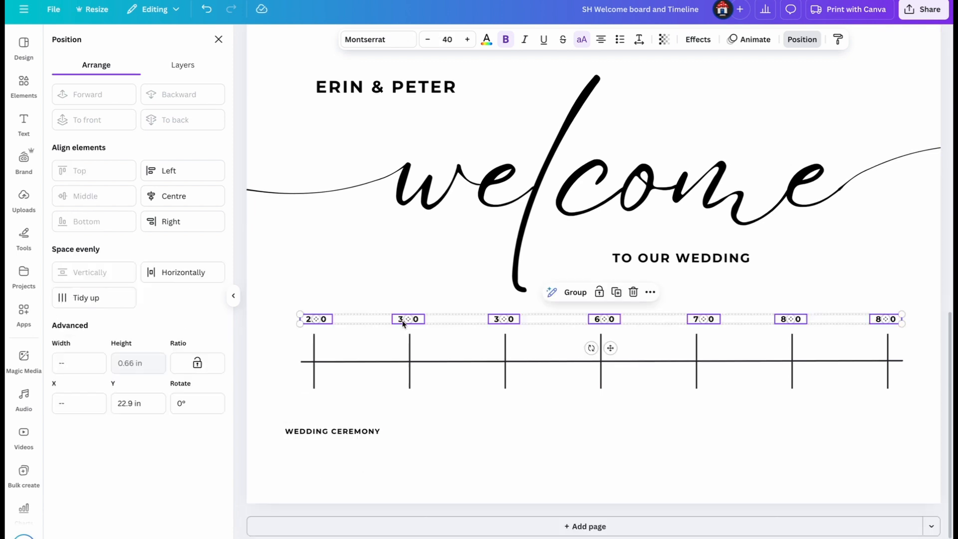
{"action": "left_click_drag", "start_coordinate": [402, 318], "coordinate": [399, 327]}
{"action": "left_click", "coordinate": [359, 434]}
{"action": "left_click_drag", "start_coordinate": [359, 433], "coordinate": [368, 399]}
- Set the WEDDING CEREMONY label to font size 40 and break it into two lines
{"action": "left_click", "coordinate": [447, 39]}
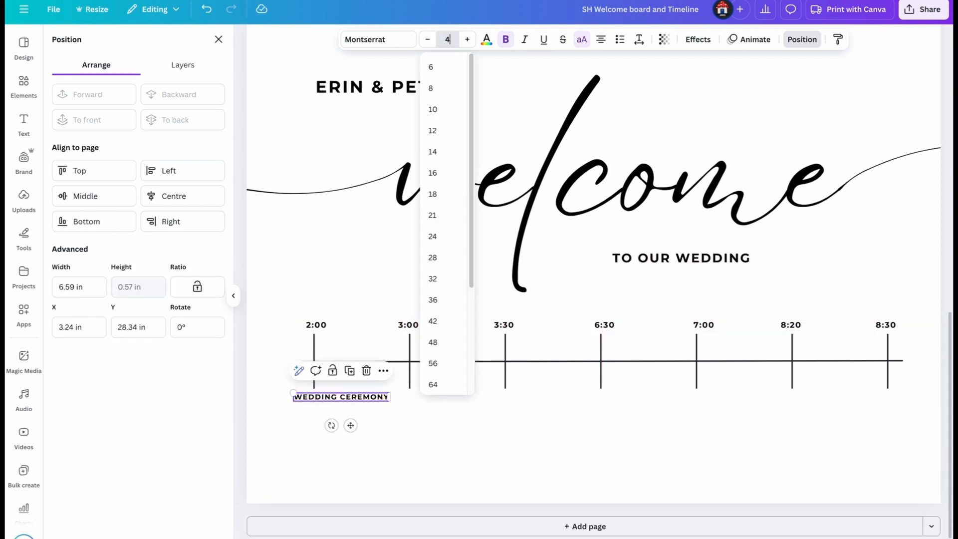
{"action": "type", "text": "40"}
{"action": "key", "text": "Return"}
{"action": "left_click", "coordinate": [343, 400]}
{"action": "key", "text": "Return"}
{"action": "left_click", "coordinate": [384, 425]}
- Place the WEDDING CEREMONY label below the first tick mark and duplicate it as CUTTING OF THE CAKE below the second
{"action": "left_click_drag", "start_coordinate": [350, 406], "coordinate": [411, 458]}
{"action": "left_click", "coordinate": [361, 451]}
{"action": "left_click", "coordinate": [320, 459]}
{"action": "key", "text": "super+d"}
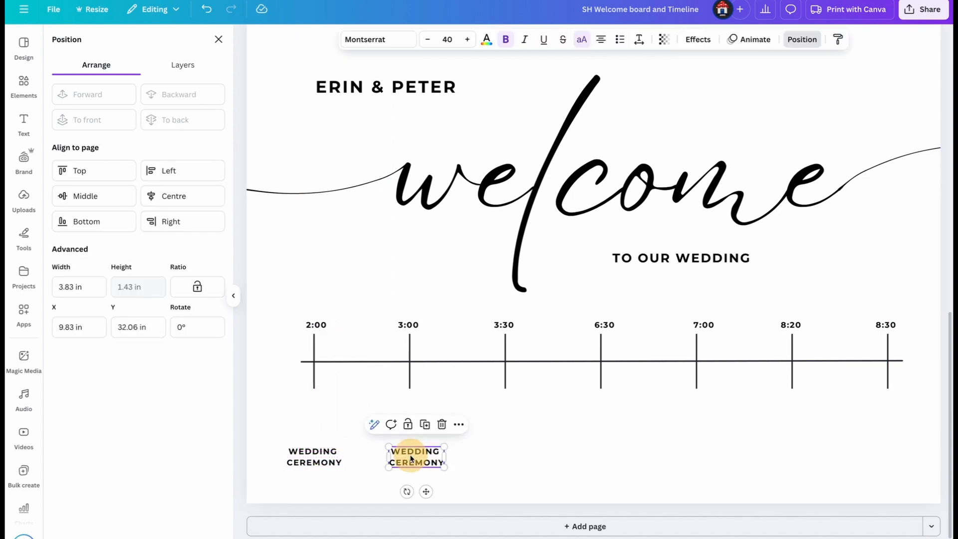
{"action": "double_click", "coordinate": [427, 452]}
{"action": "type", "text": "CUTTING OF THE CAKE"}
{"action": "left_click", "coordinate": [450, 482]}
- Duplicate the cake label below the 3:30 tick mark and change its text to LAWN GAMES & BEVERAGES
{"action": "left_click", "coordinate": [441, 459]}
{"action": "key", "text": "super+d"}
{"action": "left_click_drag", "start_coordinate": [442, 459], "coordinate": [531, 458]}
{"action": "double_click", "coordinate": [525, 460]}
{"action": "type", "text": "LAWN GAMES & BEVERAGES"}
{"action": "left_click", "coordinate": [535, 473]}
- Duplicate the lawn games label below the 6:30 tick mark and change its text to SPEECHES
{"action": "left_click", "coordinate": [529, 462]}
{"action": "key", "text": "super+d"}
{"action": "double_click", "coordinate": [621, 459]}
{"action": "type", "text": "SPE"}
{"action": "left_click_drag", "start_coordinate": [529, 461], "coordinate": [320, 468]}
{"action": "left_click", "coordinate": [648, 464]}
- Duplicate the label for the 7:00 and 8:20 tick marks, with the texts DINNER and FIRST DANCE
{"action": "left_click", "coordinate": [624, 456]}
{"action": "key", "text": "super+d"}
- Add a PARTY TIME label below the 8:30 tick mark and nudge the FIRST DANCE label under its own tick
{"action": "key", "text": "super+d"}
{"action": "double_click", "coordinate": [792, 452]}
{"action": "type", "text": "FIRST DANCE"}
{"action": "key", "text": "Escape"}
{"action": "key", "text": "super+d"}
{"action": "double_click", "coordinate": [889, 452]}
{"action": "type", "text": "PAR"}
{"action": "left_click", "coordinate": [849, 477]}
{"action": "left_click_drag", "start_coordinate": [879, 456], "coordinate": [886, 455]}
{"action": "left_click", "coordinate": [514, 483]}
{"action": "mouse_move", "coordinate": [793, 457]}
{"action": "left_mouse_down"}
{"action": "mouse_move", "coordinate": [797, 423]}
{"action": "mouse_move", "coordinate": [791, 456]}
{"action": "left_mouse_up"}
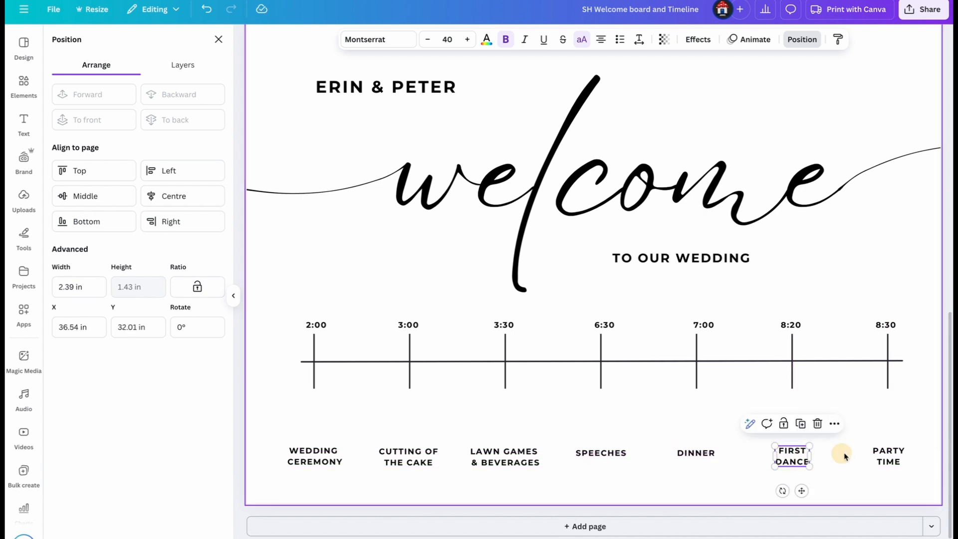
- Align the tops of all seven event labels below the timeline
{"action": "left_click", "coordinate": [893, 457]}
{"action": "left_click_drag", "start_coordinate": [893, 457], "coordinate": [298, 448]}
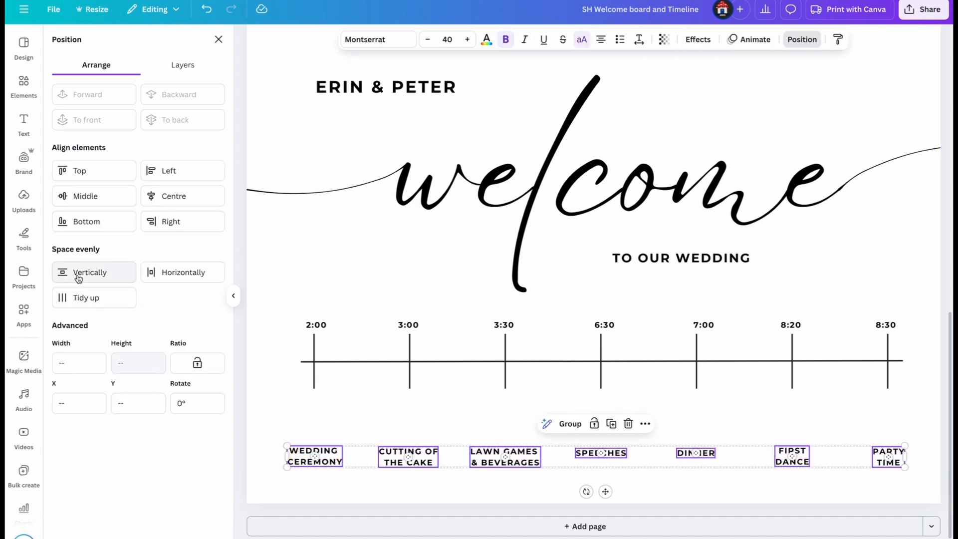
{"action": "left_click", "coordinate": [94, 171]}
{"action": "key", "text": "Escape"}
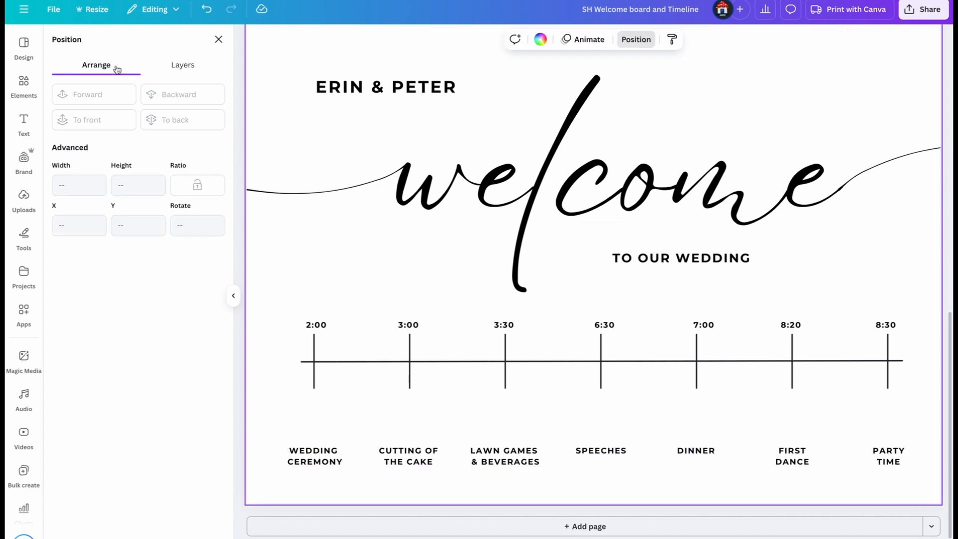
- Search the elements for "ring line drawing" and add the interlocked wedding rings graphic with a heart
{"action": "left_click", "coordinate": [24, 86]}
{"action": "left_click", "coordinate": [135, 44]}
{"action": "type", "text": "ring line drawing"}
{"action": "key", "text": "Return"}
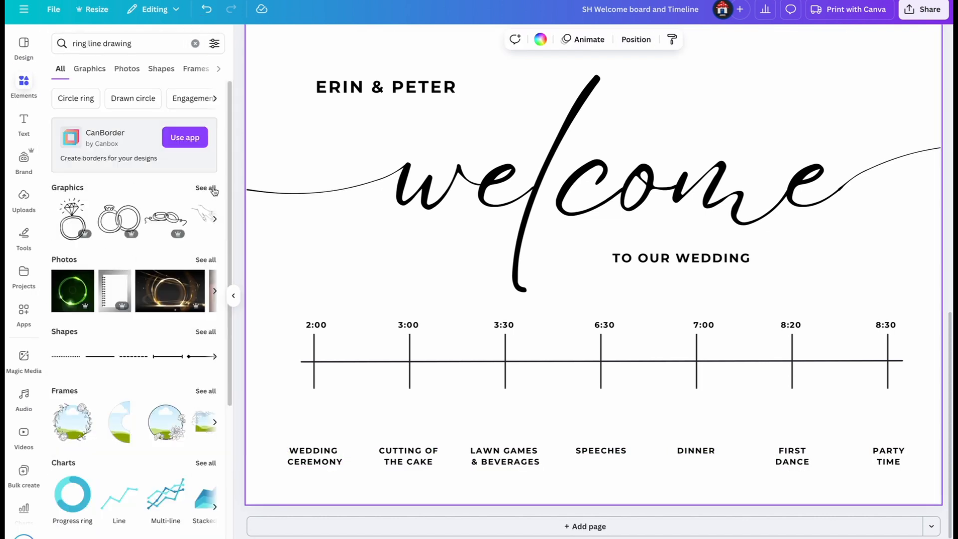
{"action": "scroll", "coordinate": [117, 362], "scroll_direction": "down", "scroll_amount": 8}
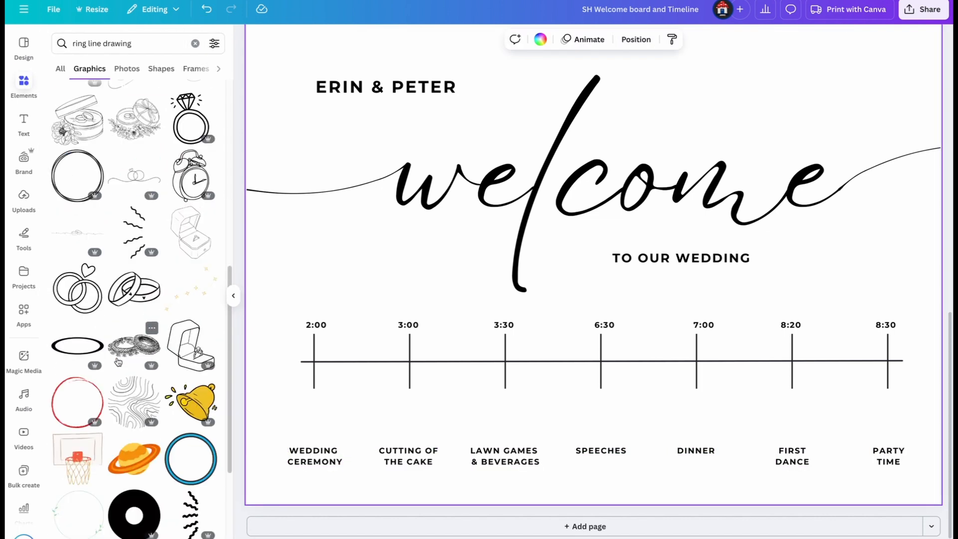
{"action": "left_click", "coordinate": [78, 288]}
- Shrink the wedding rings graphic and centre it above the WEDDING CEREMONY label
{"action": "left_click_drag", "start_coordinate": [593, 249], "coordinate": [365, 307]}
{"action": "left_click_drag", "start_coordinate": [470, 193], "coordinate": [315, 349]}
{"action": "left_click_drag", "start_coordinate": [291, 366], "coordinate": [314, 404]}
{"action": "left_click_drag", "start_coordinate": [338, 387], "coordinate": [327, 398]}
{"action": "left_click_drag", "start_coordinate": [301, 416], "coordinate": [308, 414]}
- Place a tiered cake drawing above the CUTTING OF THE CAKE label and add a clinking champagne flutes drawing
{"action": "left_click_drag", "start_coordinate": [87, 43], "coordinate": [61, 46]}
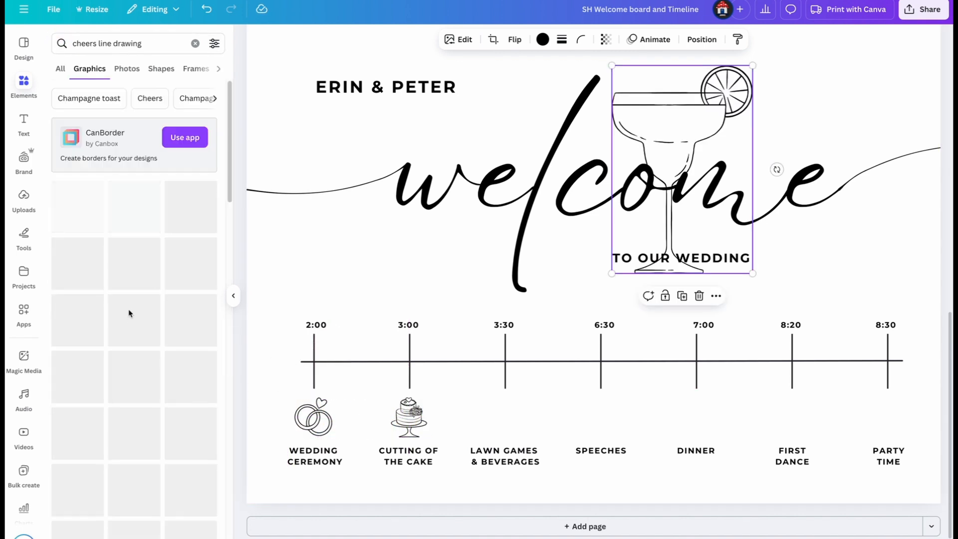
{"action": "left_click", "coordinate": [191, 262]}
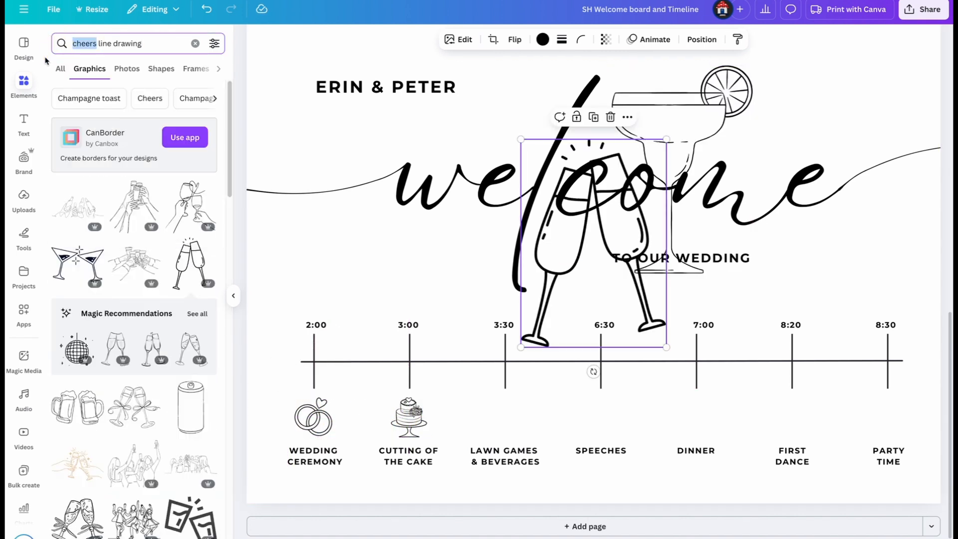
- Search for "cheers toast line drawing" graphics and add the large pair of touching champagne flutes
{"action": "type", "text": "cheers toast"}
{"action": "key", "text": "Return"}
{"action": "left_click", "coordinate": [191, 207]}
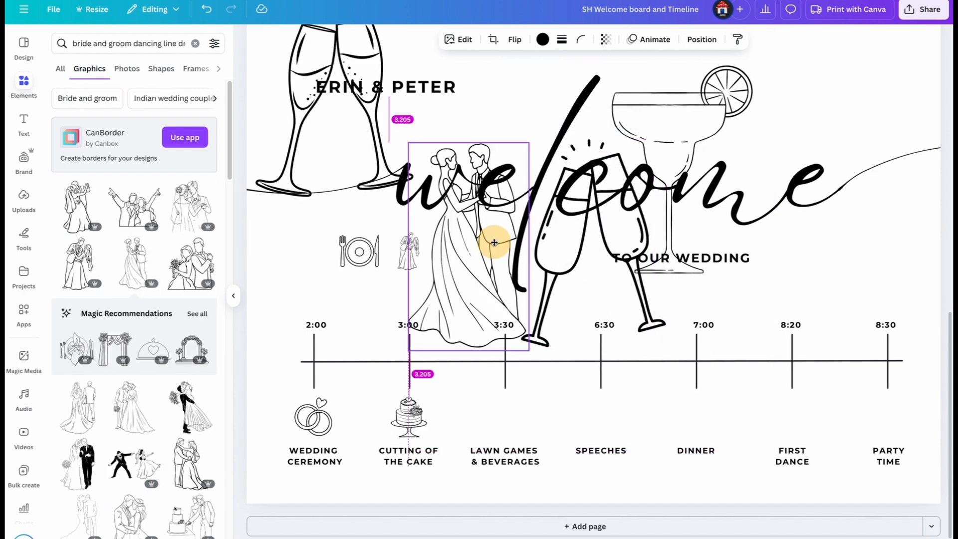
- Move the large champagne flutes aside and add small dancing bride and groom line drawings beside the plate-and-cutlery graphic
{"action": "left_click_drag", "start_coordinate": [497, 239], "coordinate": [424, 284]}
{"action": "left_click_drag", "start_coordinate": [400, 315], "coordinate": [442, 258]}
{"action": "left_click", "coordinate": [470, 257]}
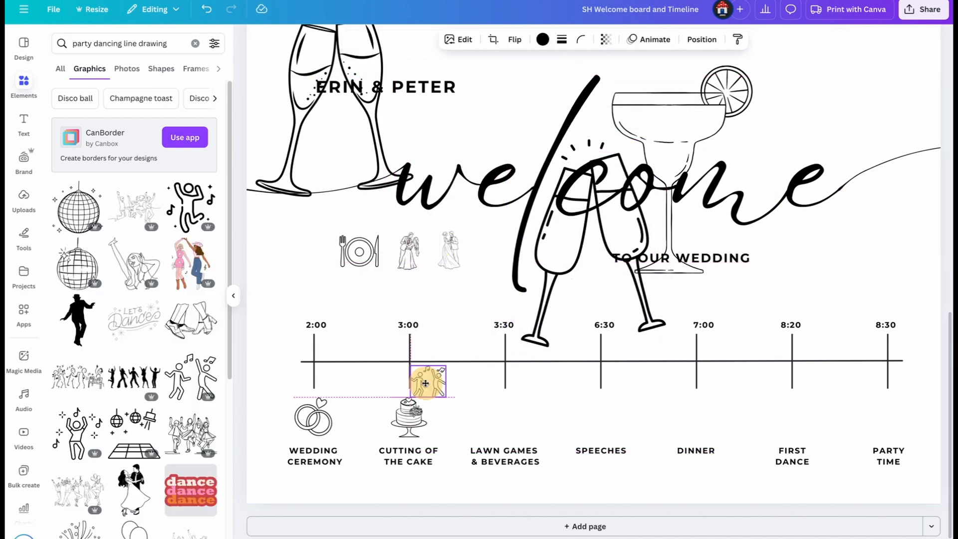
- Place the party dancers above PARTY TIME, bride and groom above FIRST DANCE, cocktail glass above LAWN GAMES & BEVERAGES and plate above DINNER
{"action": "mouse_move", "coordinate": [428, 385]}
{"action": "left_mouse_down"}
{"action": "mouse_move", "coordinate": [368, 408]}
{"action": "mouse_move", "coordinate": [374, 428]}
{"action": "mouse_move", "coordinate": [893, 425]}
{"action": "left_mouse_up"}
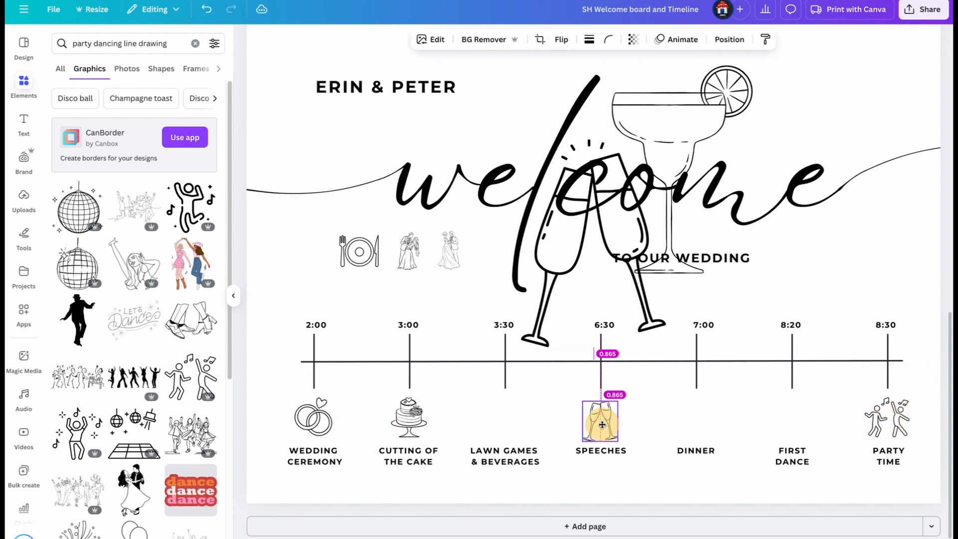
{"action": "left_click_drag", "start_coordinate": [409, 249], "coordinate": [788, 419]}
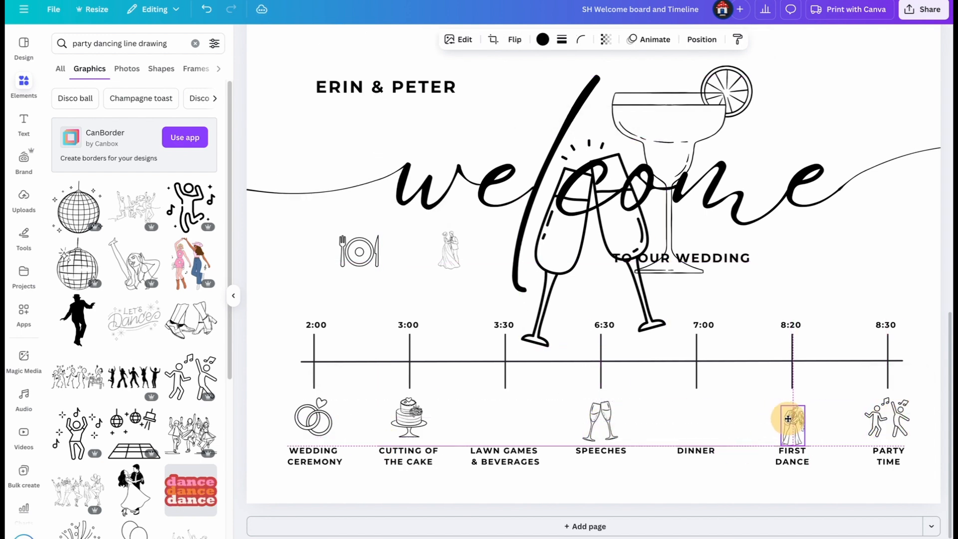
{"action": "left_click_drag", "start_coordinate": [788, 418], "coordinate": [788, 418]}
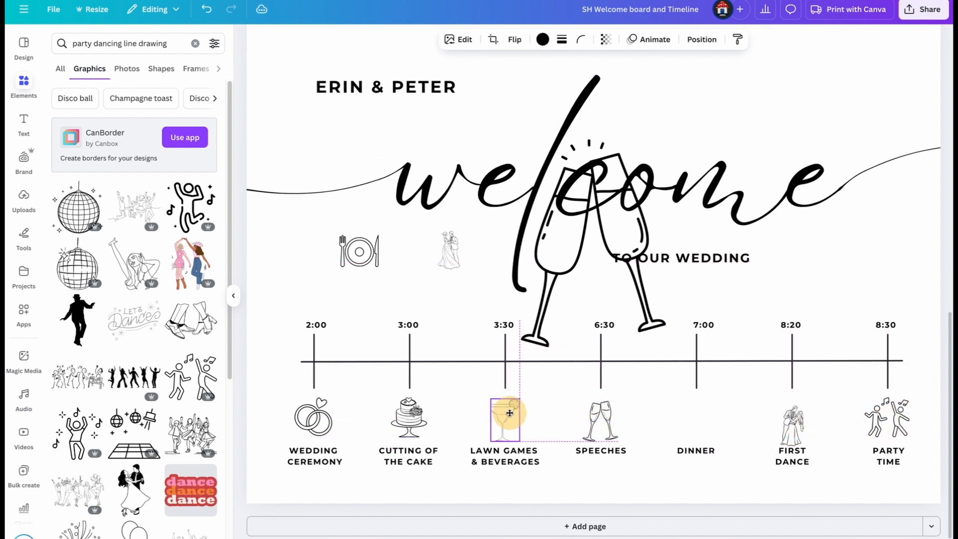
{"action": "left_click_drag", "start_coordinate": [509, 413], "coordinate": [510, 413]}
{"action": "left_click_drag", "start_coordinate": [353, 254], "coordinate": [691, 427]}
- Delete the unused champagne flutes over the welcome heading and the spare bride and groom drawing
{"action": "left_click", "coordinate": [586, 222]}
{"action": "key", "text": "Delete"}
{"action": "left_click", "coordinate": [452, 268]}
{"action": "key", "text": "Delete"}
{"action": "left_click", "coordinate": [233, 296]}
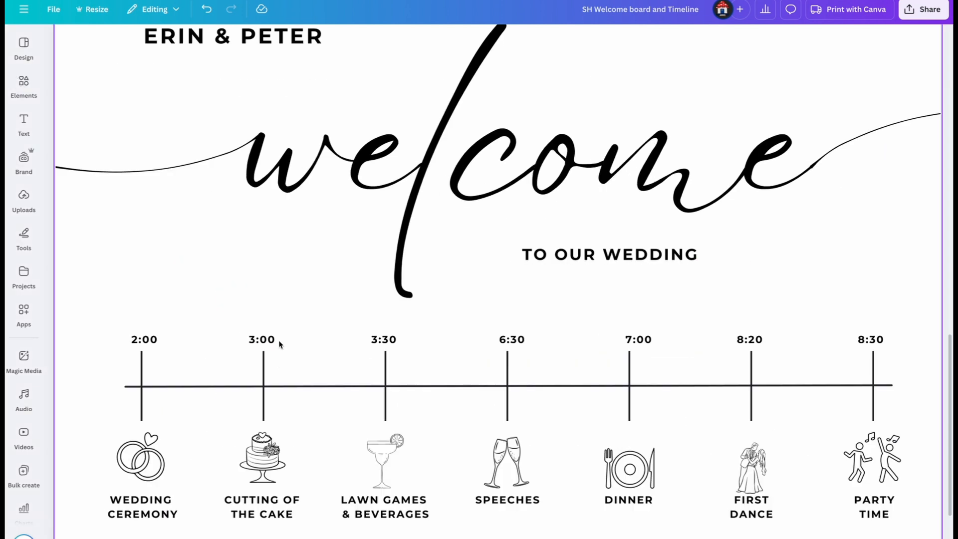
{"action": "scroll", "coordinate": [498, 279], "scroll_direction": "down", "scroll_amount": 3}
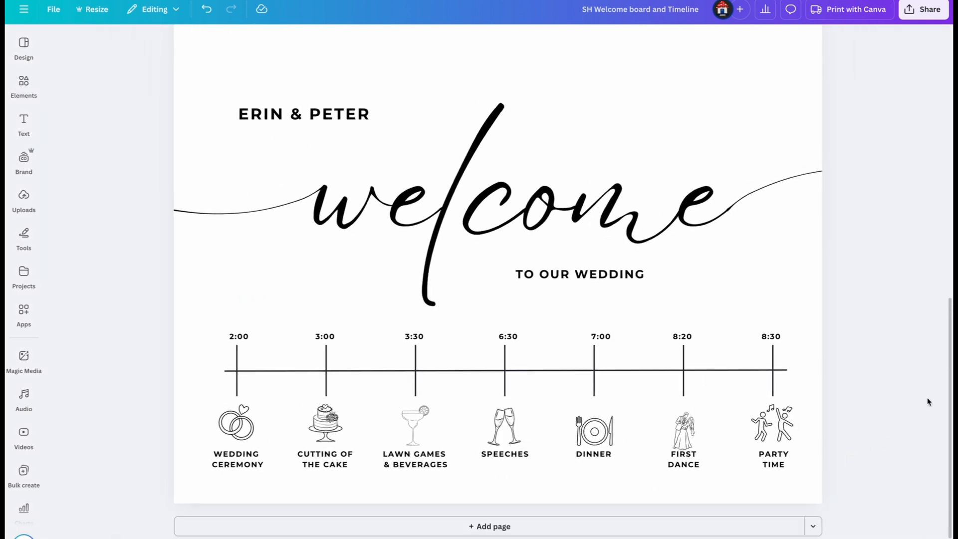
{"action": "left_click", "coordinate": [245, 428]}
{"action": "key", "text": "super+z"}
- Set up the design's download as PDF Print with only Page 2 selected
{"action": "left_click", "coordinate": [918, 11]}
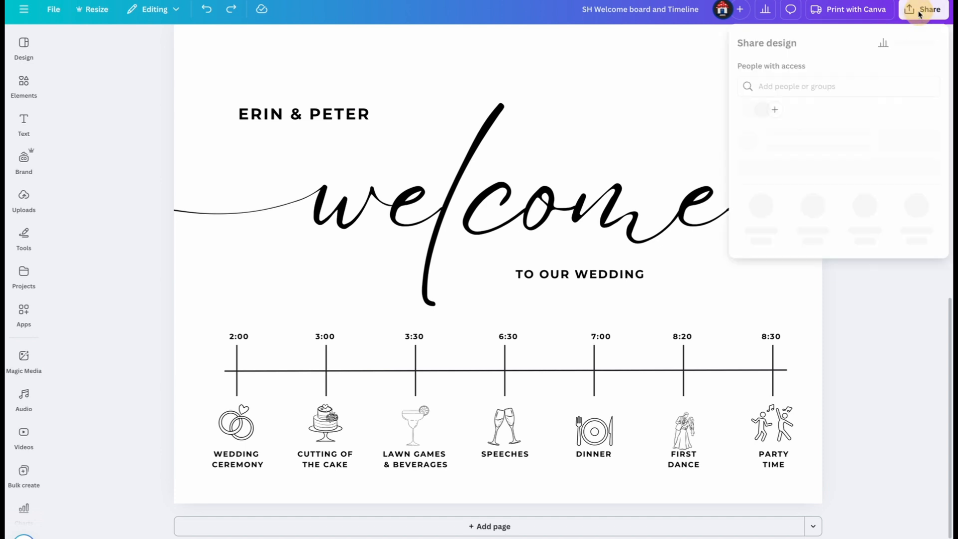
{"action": "left_click", "coordinate": [762, 229]}
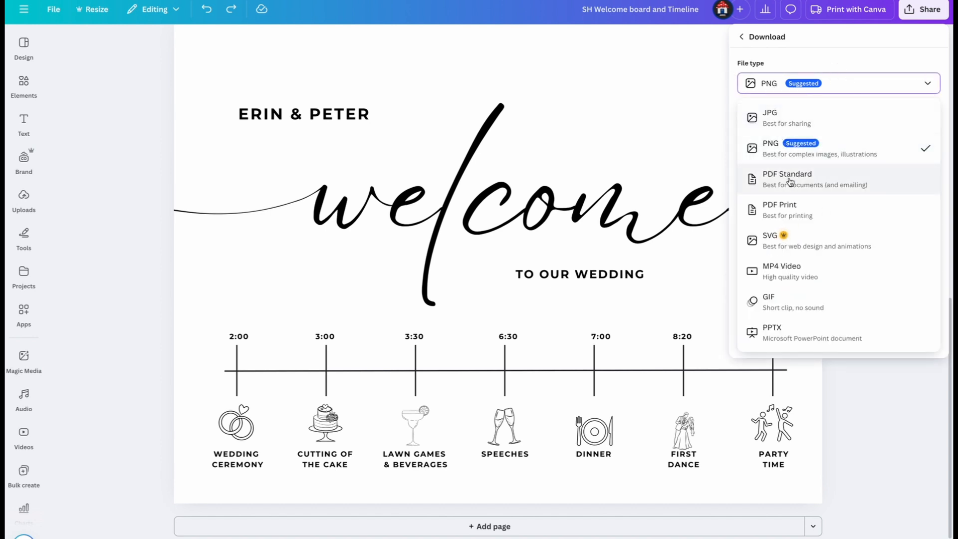
{"action": "left_click", "coordinate": [795, 213]}
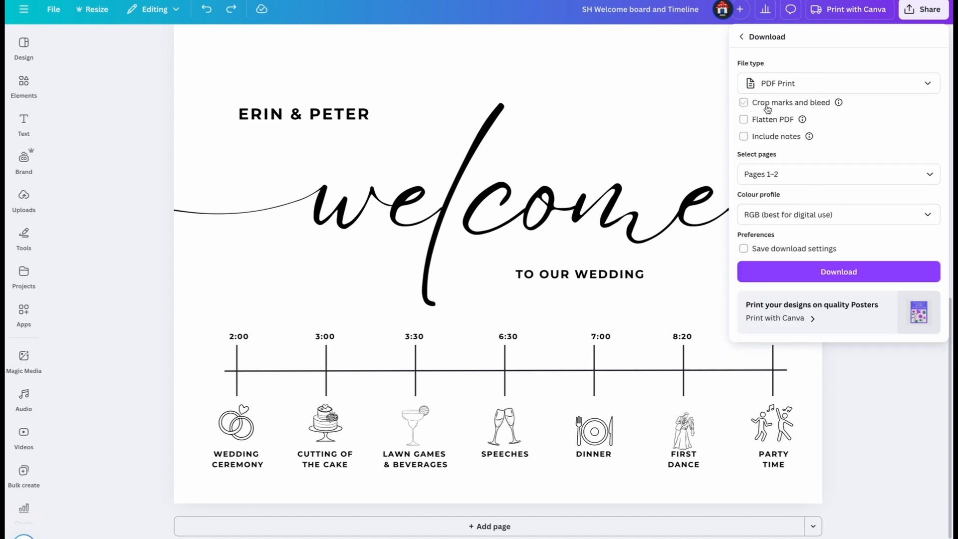
{"action": "left_click", "coordinate": [816, 180]}
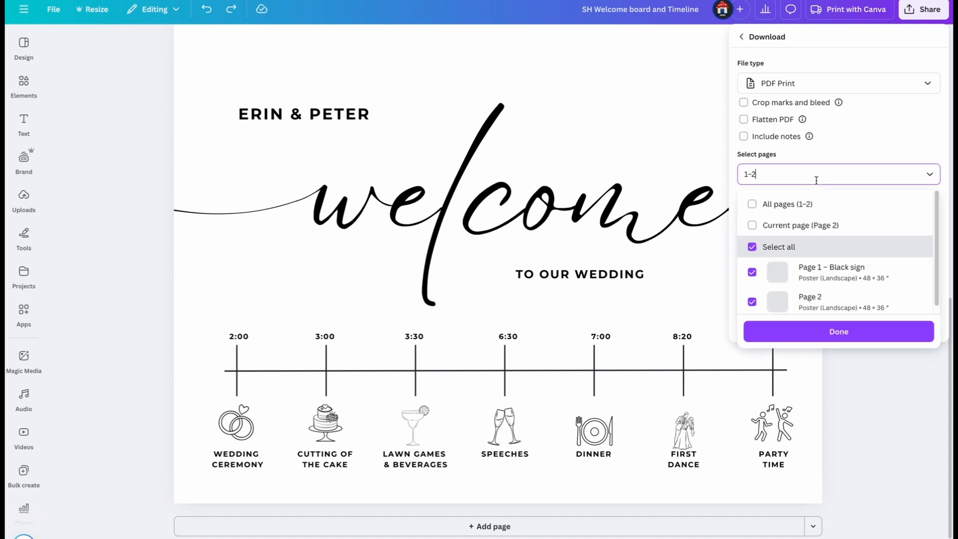
{"action": "left_click", "coordinate": [752, 270]}
{"action": "left_click", "coordinate": [826, 333]}
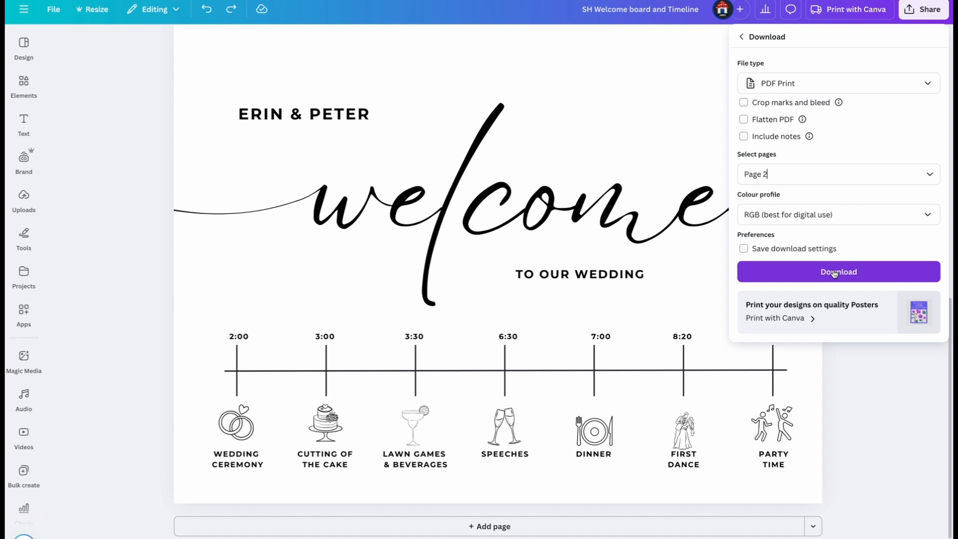
- Set the colour profile to CMYK (best for professional printing) and download the PDF
{"action": "left_click", "coordinate": [843, 214]}
{"action": "left_click", "coordinate": [830, 266]}
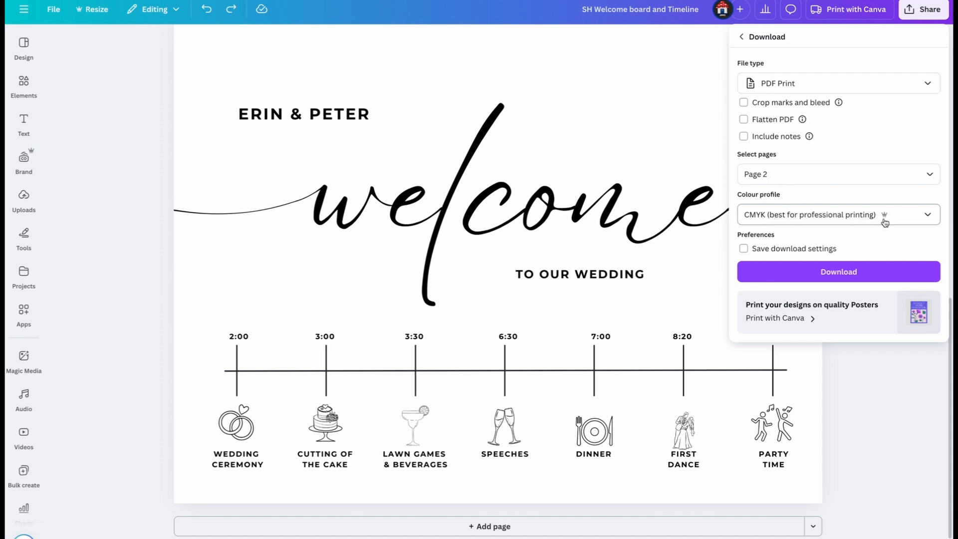
{"action": "left_click", "coordinate": [877, 224]}
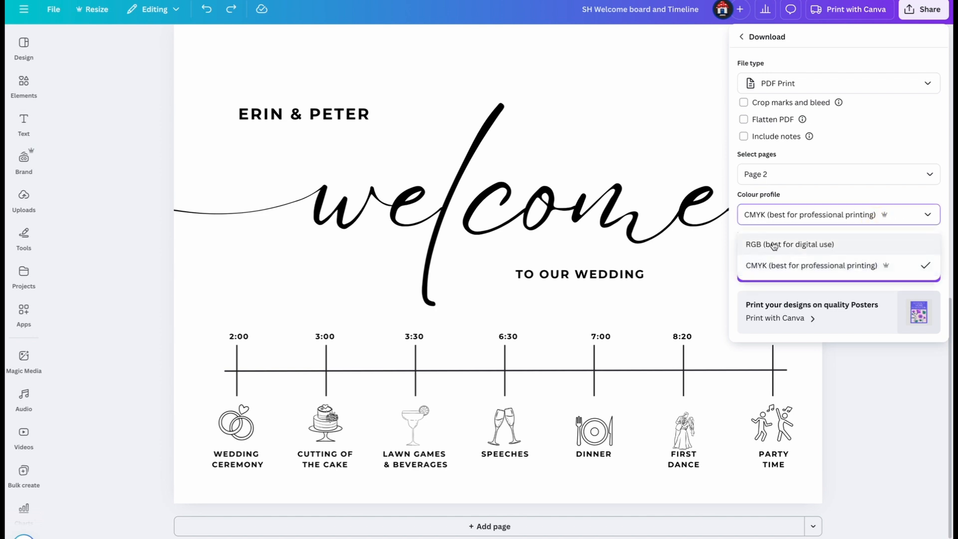
{"action": "left_click", "coordinate": [866, 262]}
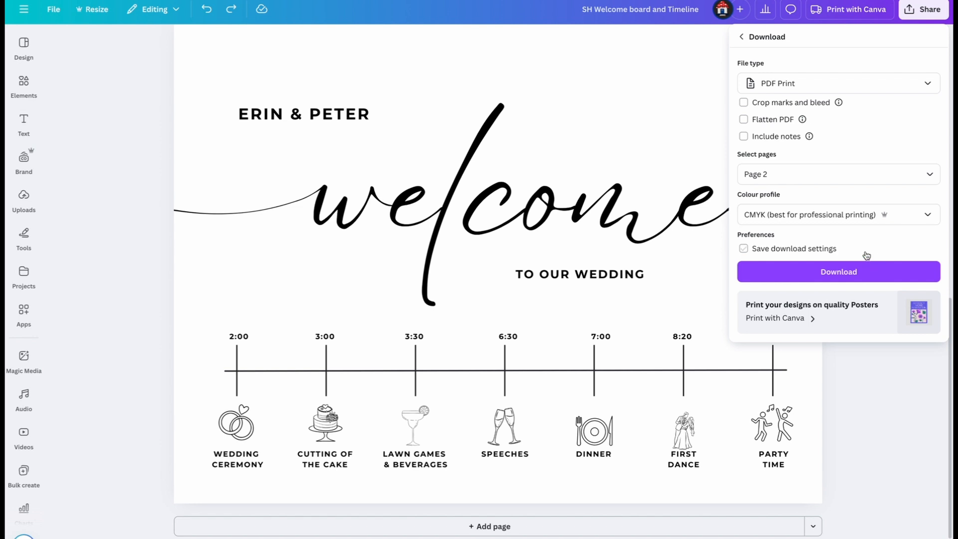
{"action": "left_click", "coordinate": [896, 219]}
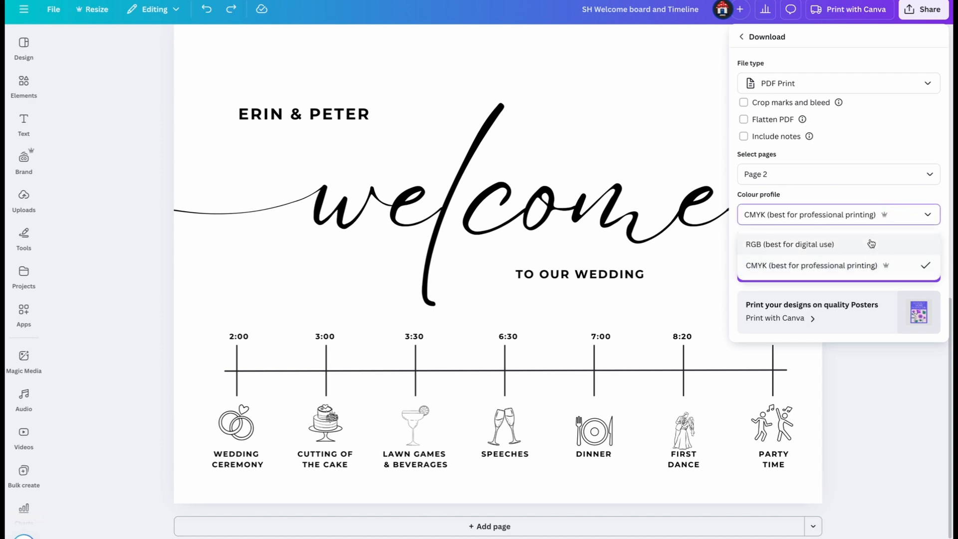
{"action": "left_click", "coordinate": [897, 216]}
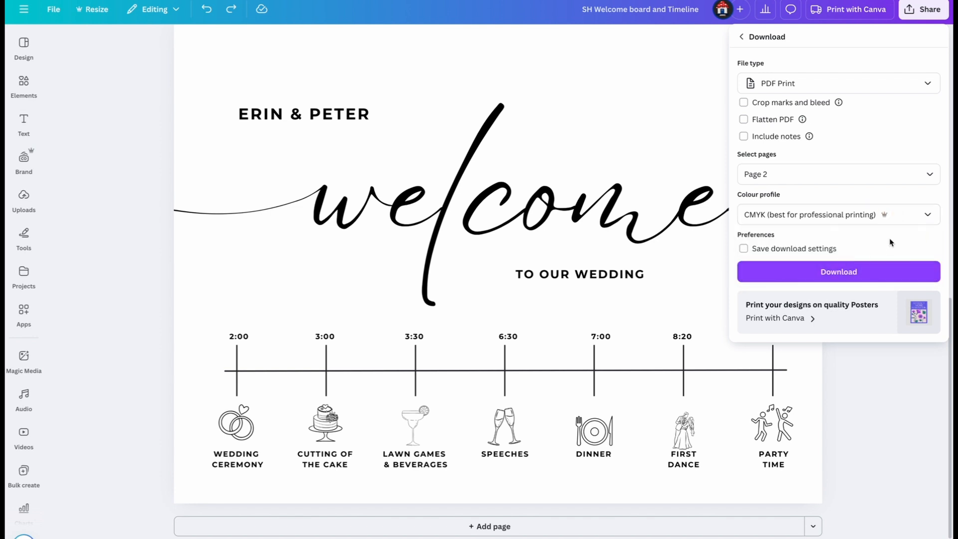
{"action": "left_click", "coordinate": [803, 271]}
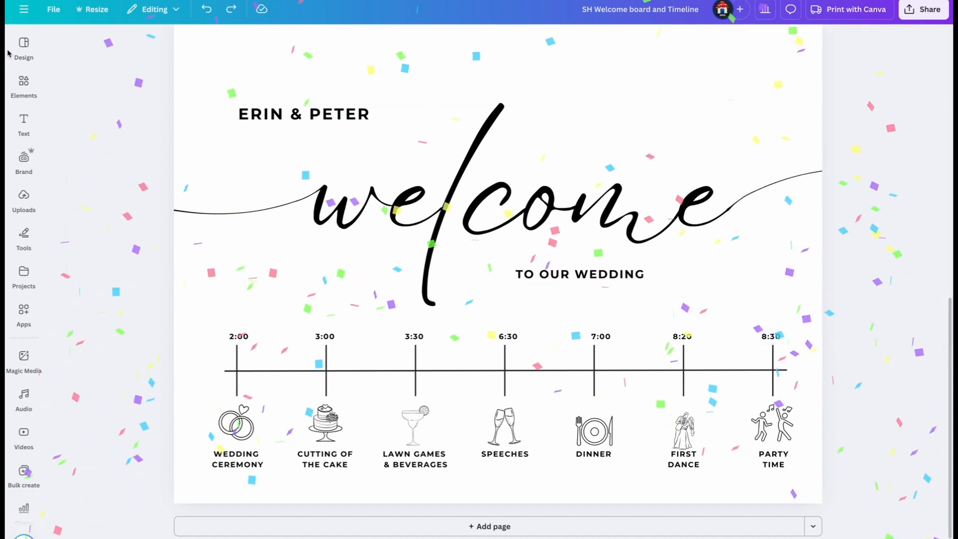